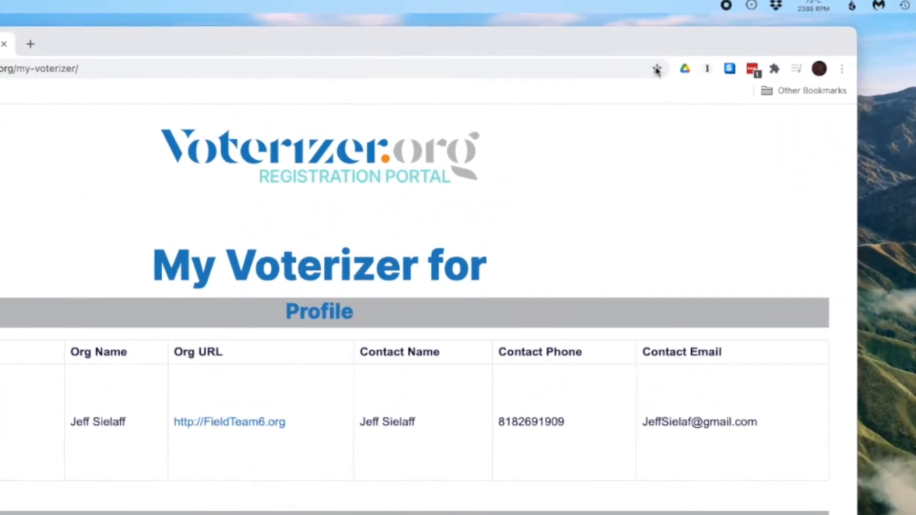
# Bookmark the My Voterizer page in the Voterizer bookmark folder.
pyautogui.click(657, 69)
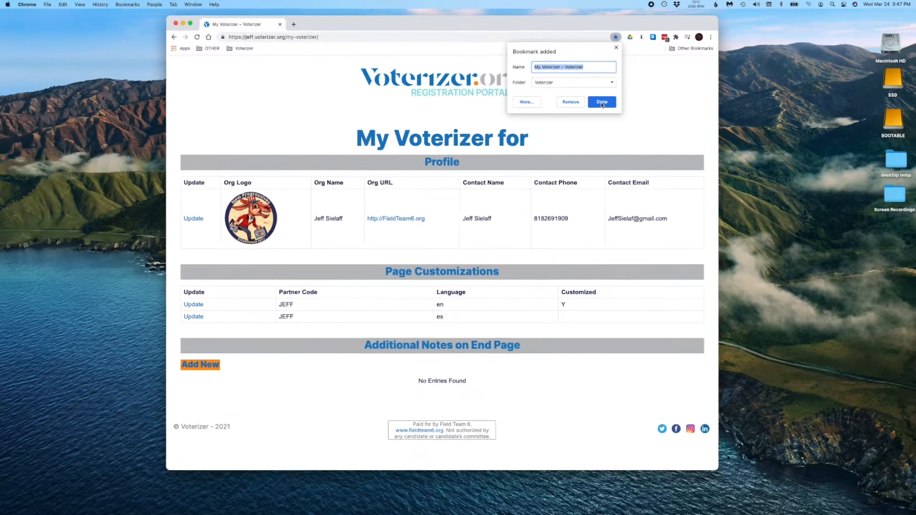
pyautogui.click(601, 103)
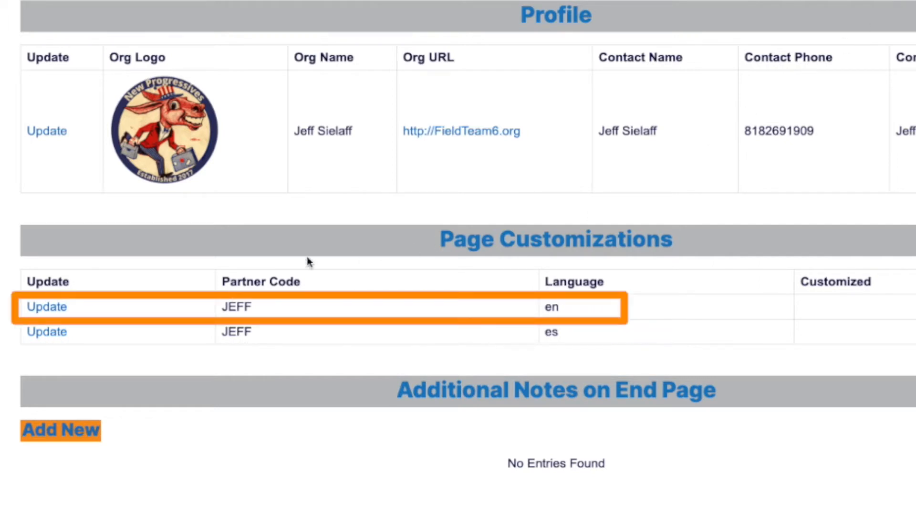
# Open the English (en) page customization for updating, keep the language as en and enable Customize Voterizer.
pyautogui.click(32, 309)
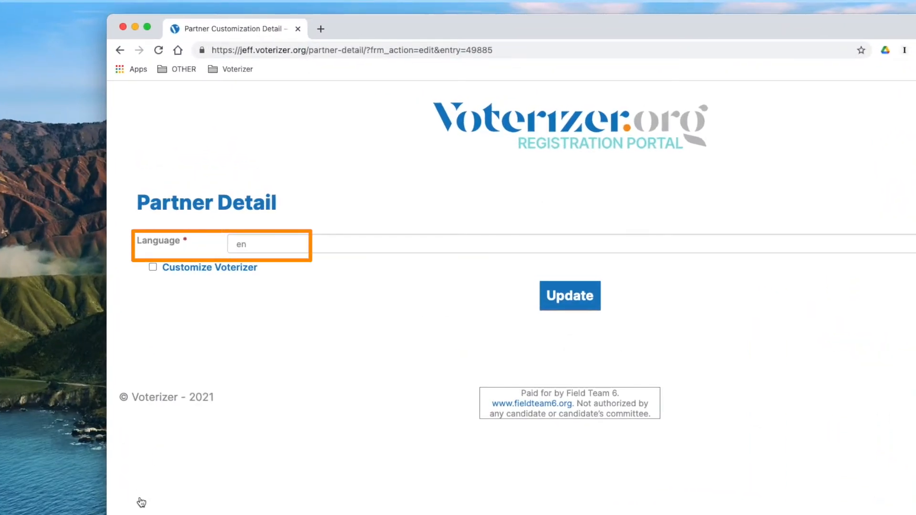
pyautogui.click(360, 246)
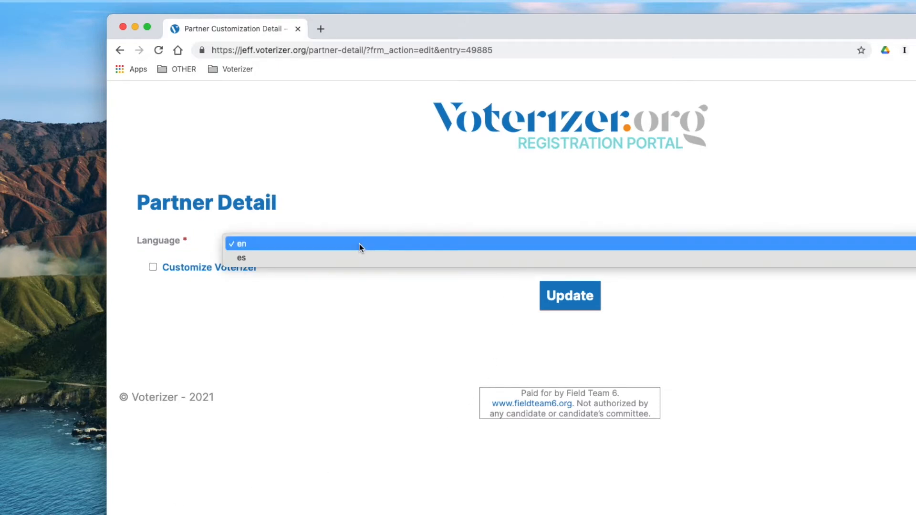
pyautogui.click(359, 244)
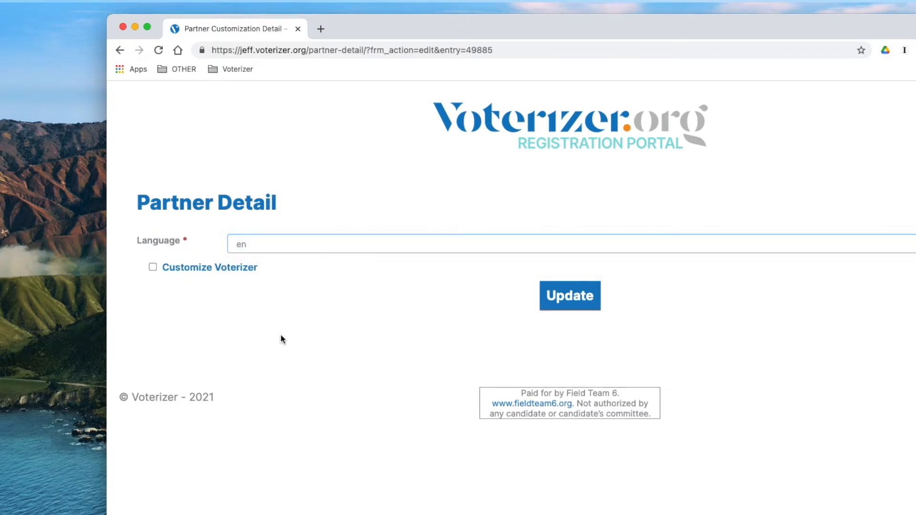
pyautogui.click(151, 266)
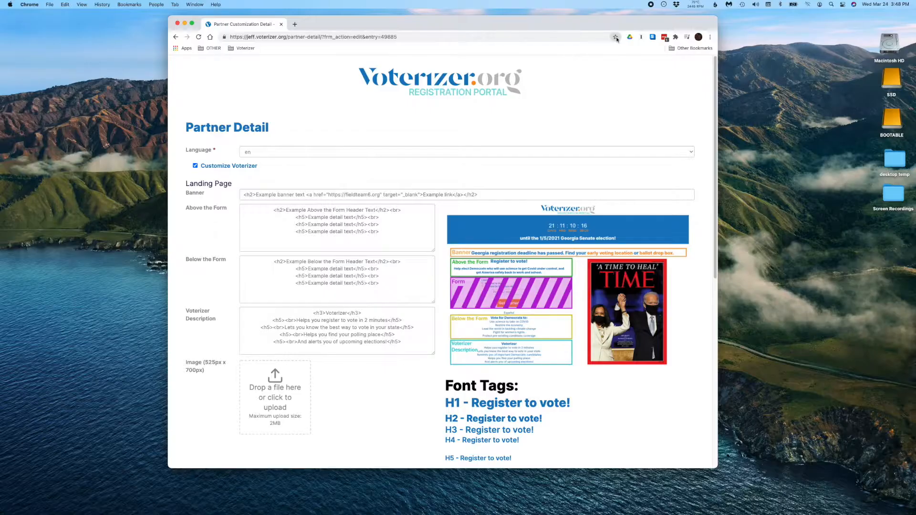
# Bookmark the partner customization page in the Voterizer folder as "Partner Detail – Voterizer".
pyautogui.click(618, 40)
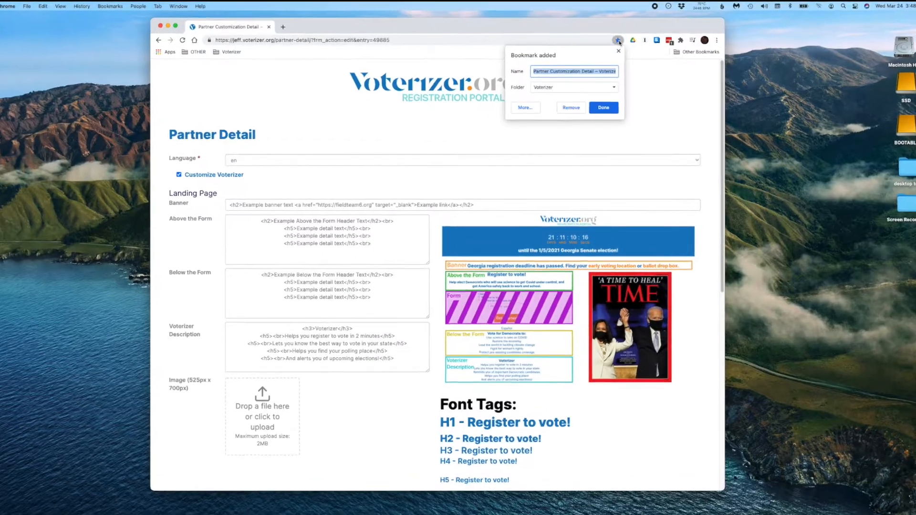
pyautogui.moveTo(581, 70); pyautogui.dragTo(551, 70)
pyautogui.press('BackSpace')
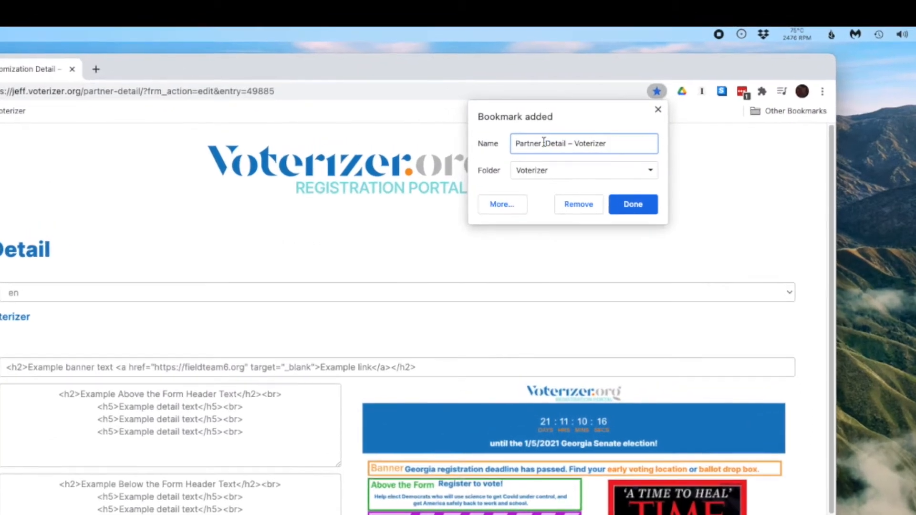
pyautogui.click(634, 206)
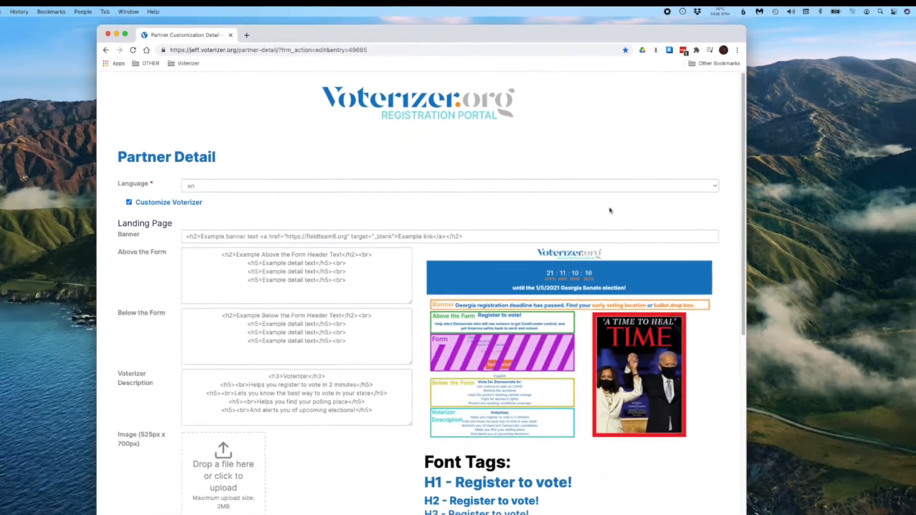
# Submit the Partner Detail form to save the English customization with its example content.
pyautogui.scroll(-5, 630, 386)
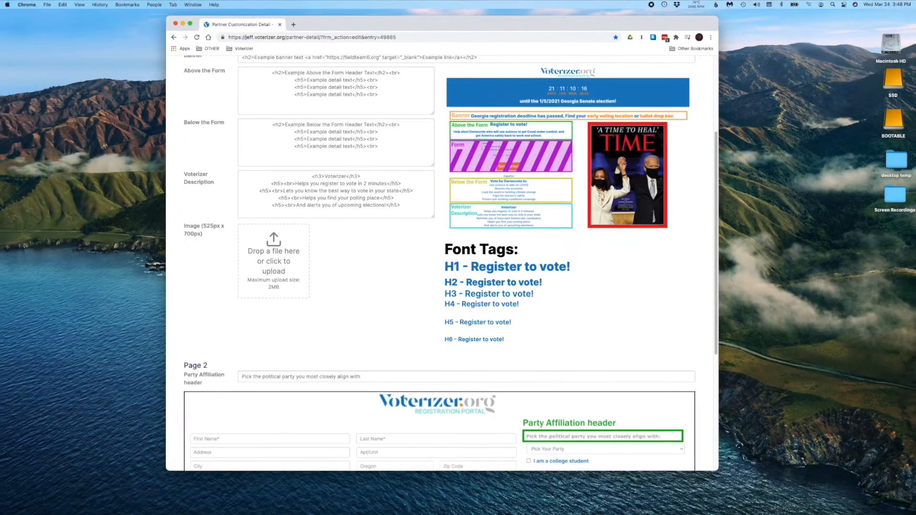
pyautogui.scroll(-5, 597, 204)
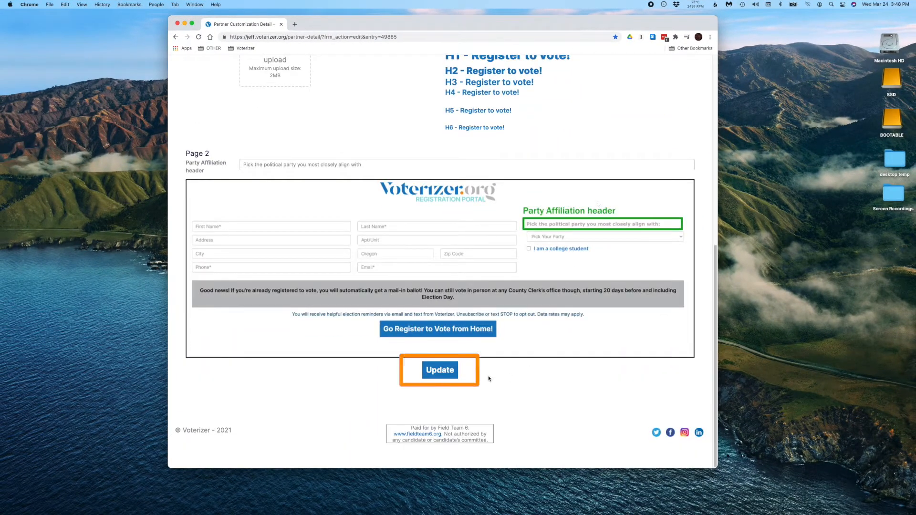
pyautogui.click(448, 377)
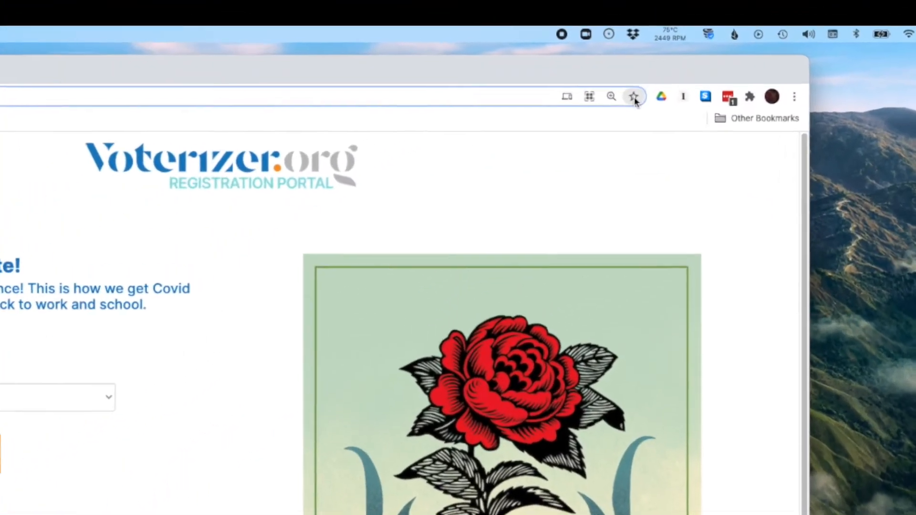
# Bookmark the public Voterizer landing page in the Voterizer folder as "Voterizer - NP".
pyautogui.click(634, 97)
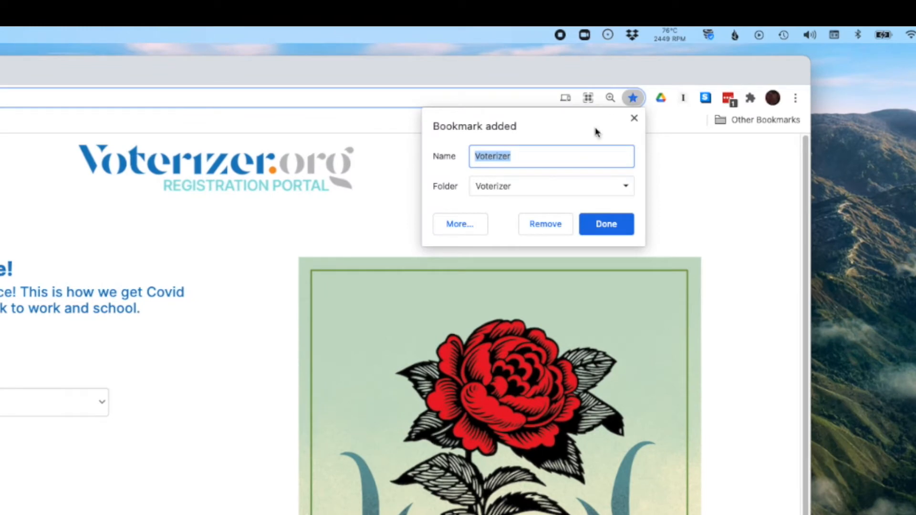
pyautogui.click(532, 156)
pyautogui.write('- N')
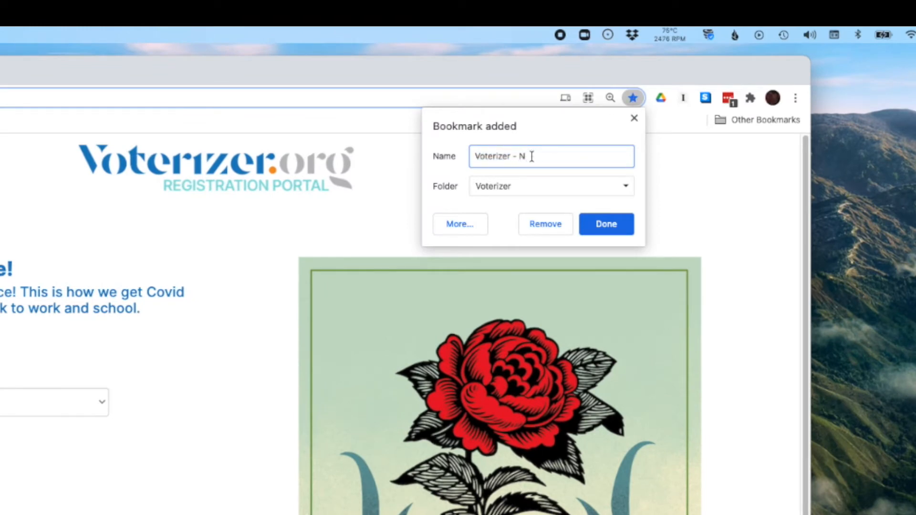
pyautogui.write('F')
pyautogui.click(610, 229)
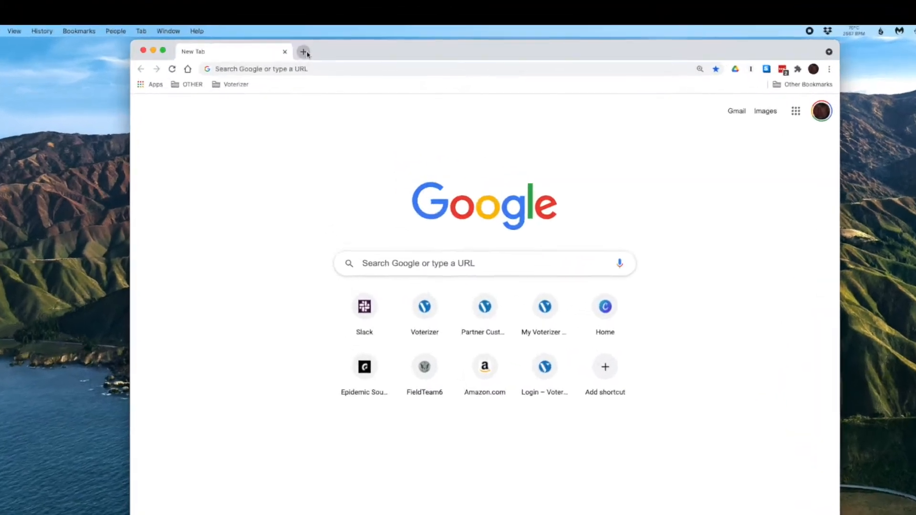
# Add a second browser tab and load the Partner Detail – Voterizer bookmark in the first one.
pyautogui.click(294, 19)
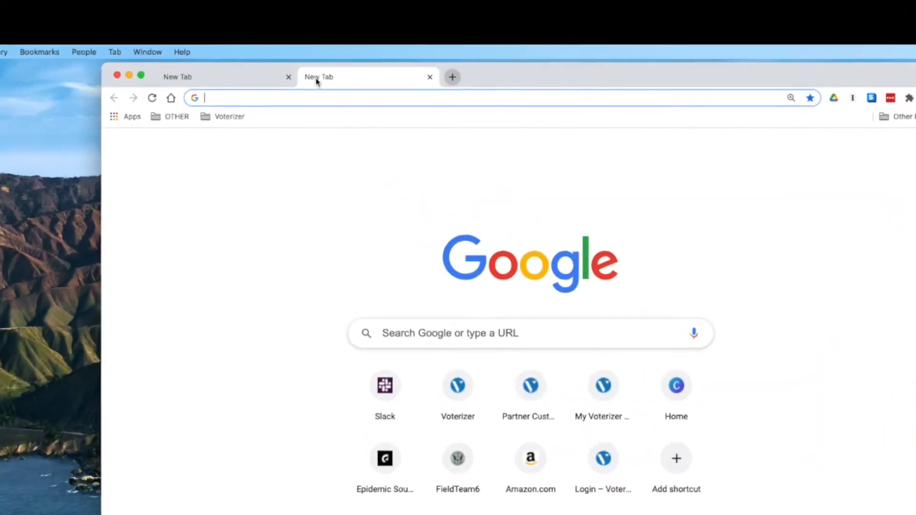
pyautogui.click(221, 82)
pyautogui.click(226, 118)
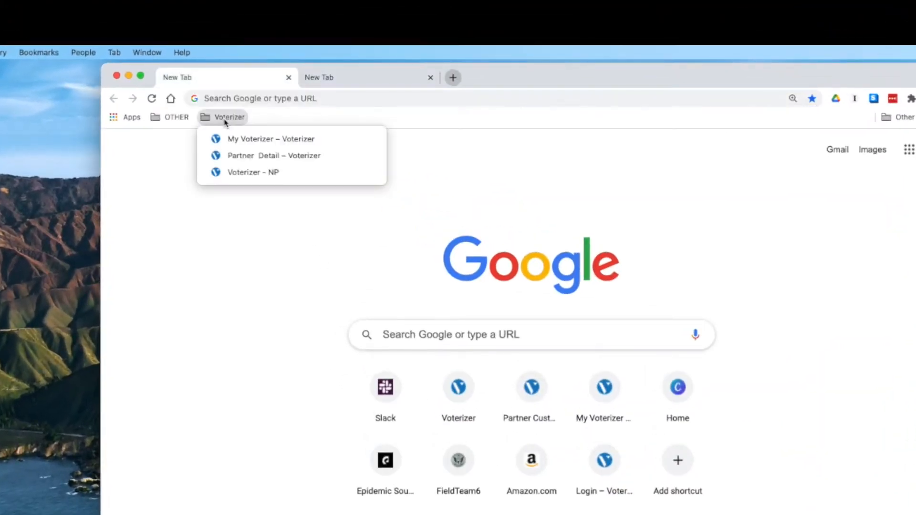
pyautogui.click(231, 155)
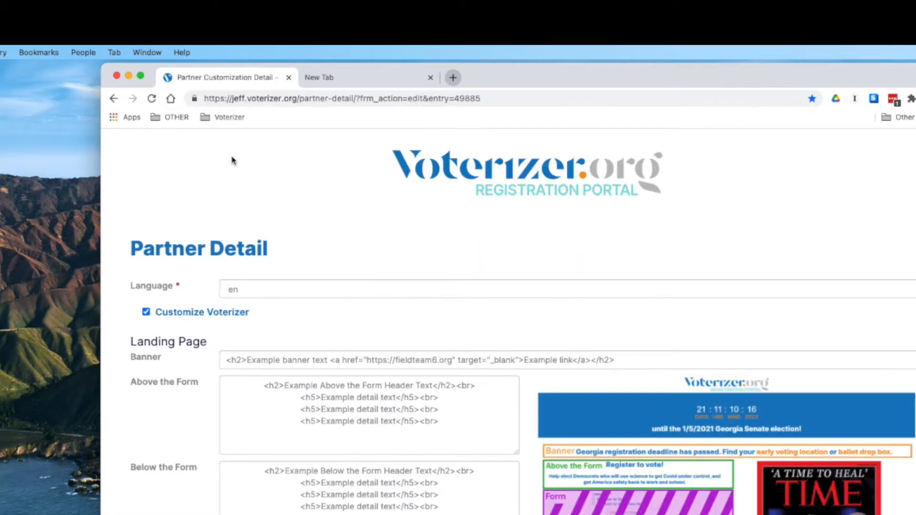
# Load the Voterizer - NP bookmark in the second tab and compare the landing page with the partner detail fields.
pyautogui.click(348, 78)
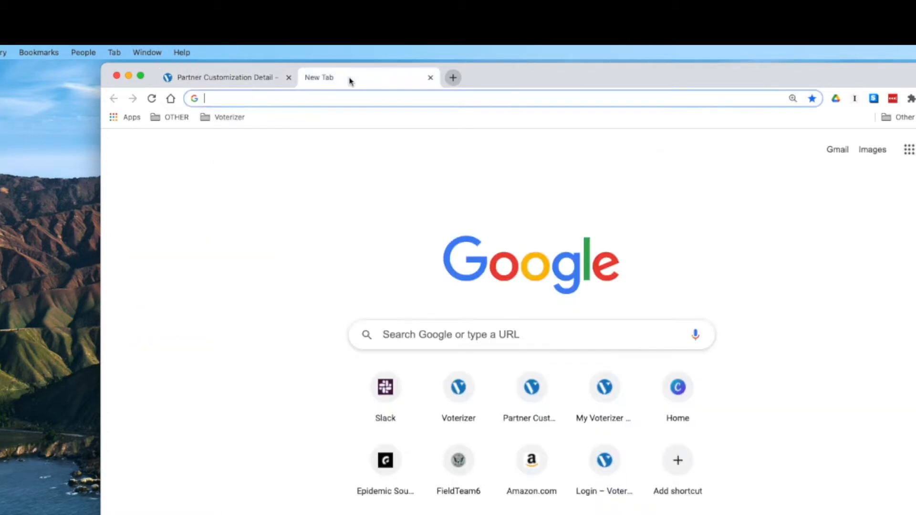
pyautogui.click(235, 119)
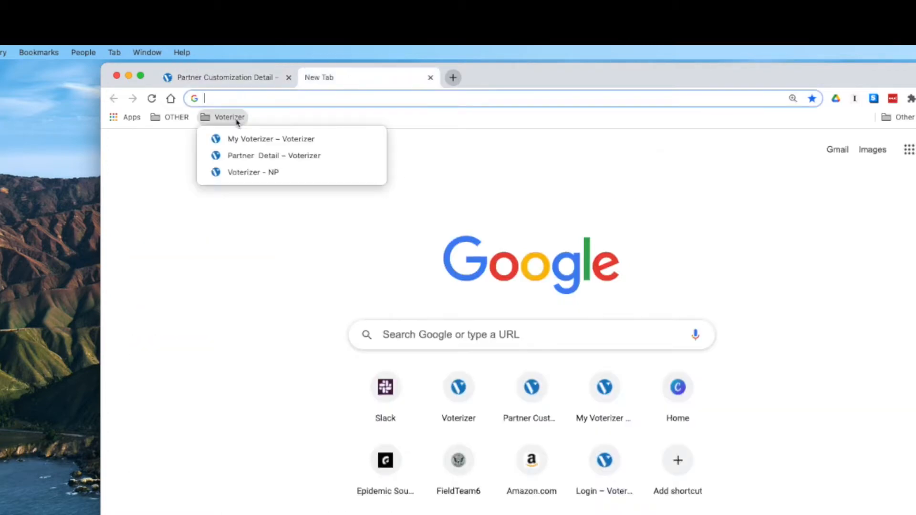
pyautogui.click(247, 174)
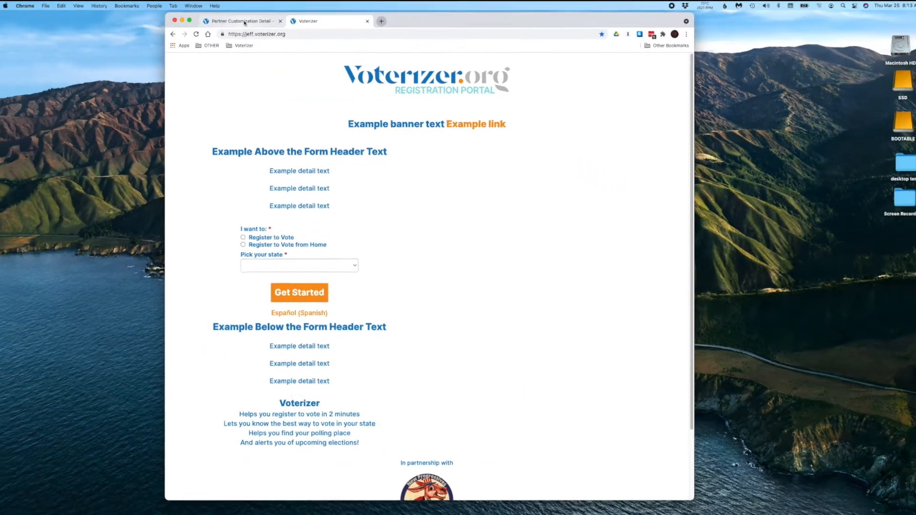
pyautogui.click(232, 72)
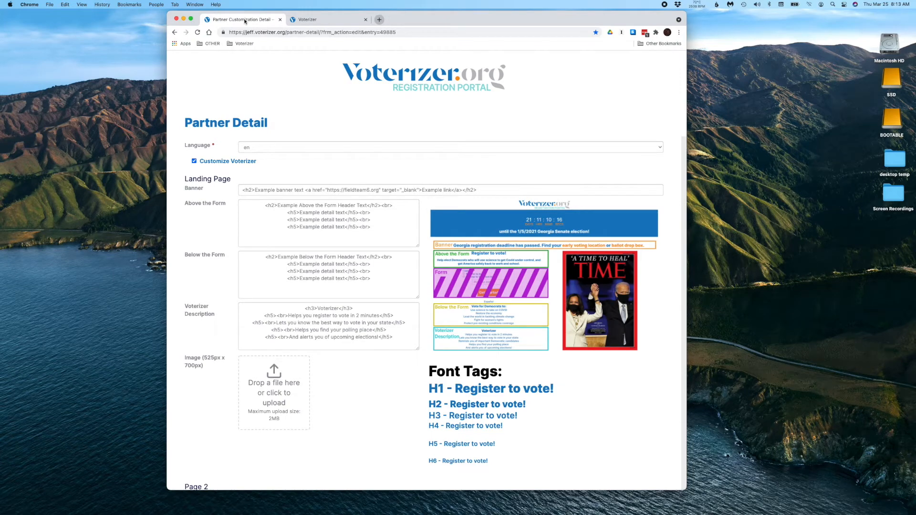
pyautogui.click(308, 21)
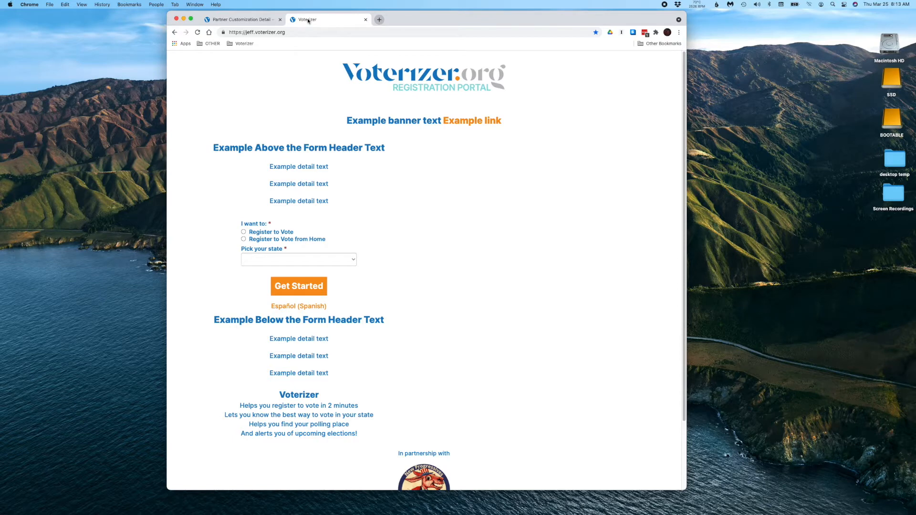
# Change the banner's wording to "This is my new banner text" and its link text to "This is my new banner link".
pyautogui.click(248, 20)
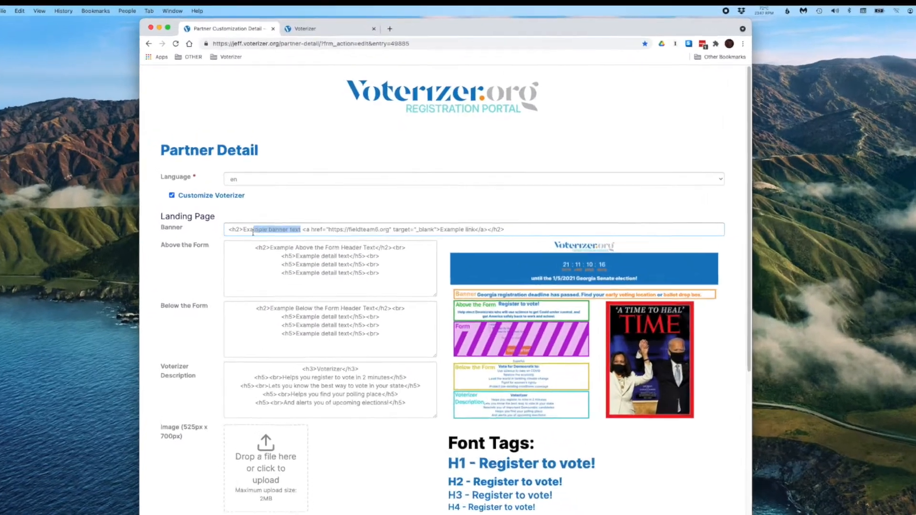
pyautogui.write('This is my new banner text')
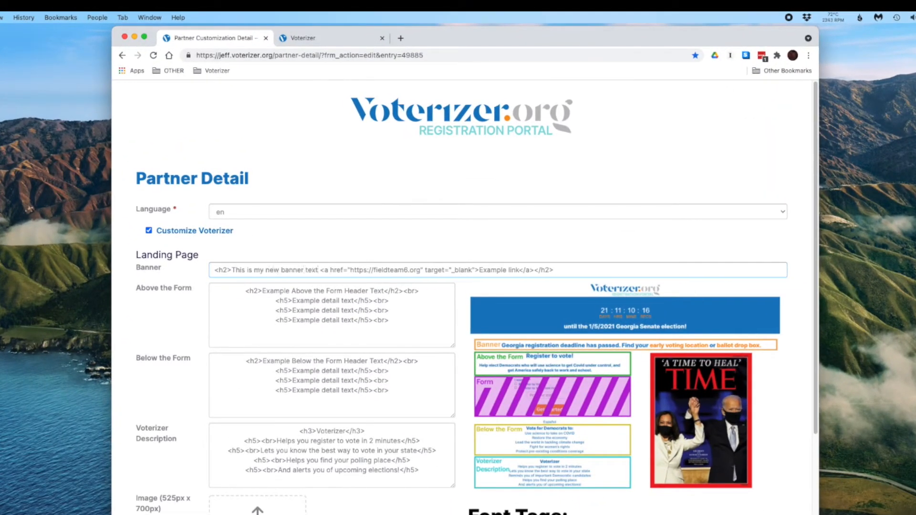
pyautogui.moveTo(521, 270); pyautogui.dragTo(479, 271)
pyautogui.write('This is my new banner lin')
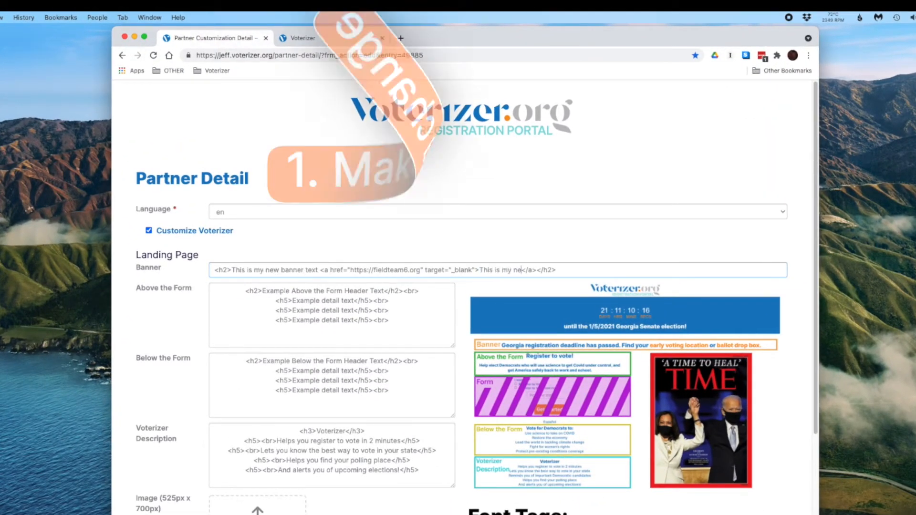
pyautogui.write('k')
# Submit the banner changes and go back to the Partner Detail form.
pyautogui.scroll(-10, 511, 405)
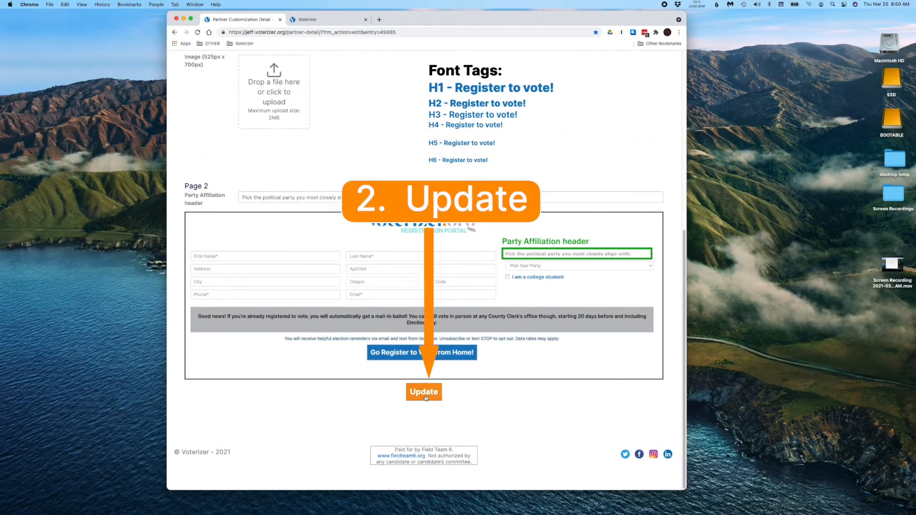
pyautogui.click(426, 394)
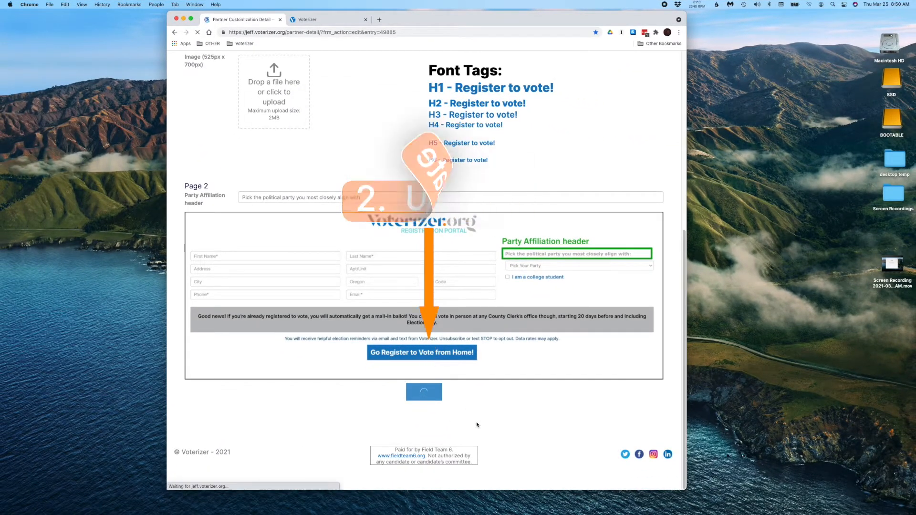
pyautogui.click(174, 33)
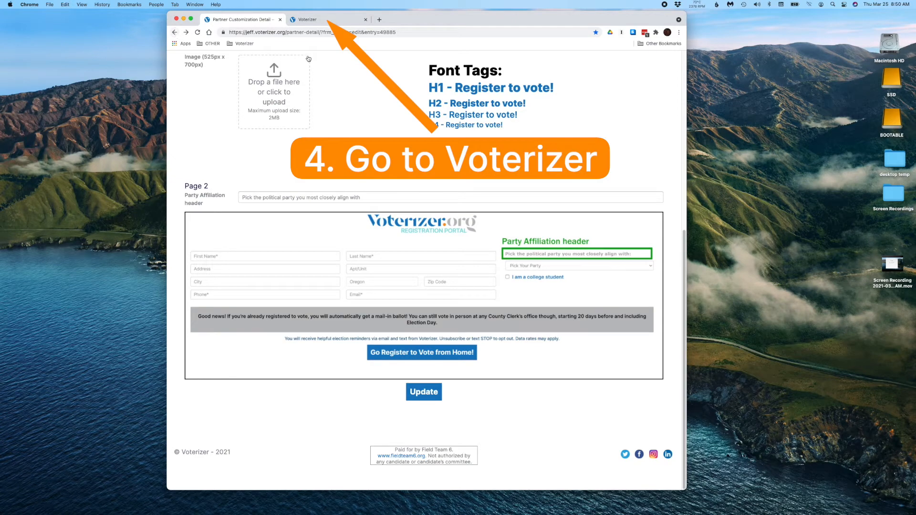
# Reload the public Voterizer landing page to check the edited banner, and follow the banner link.
pyautogui.click(330, 20)
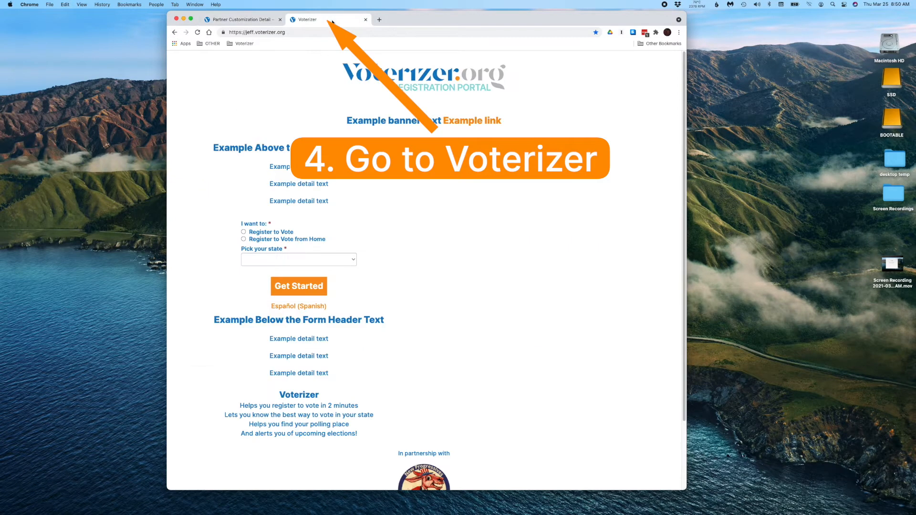
pyautogui.click(199, 33)
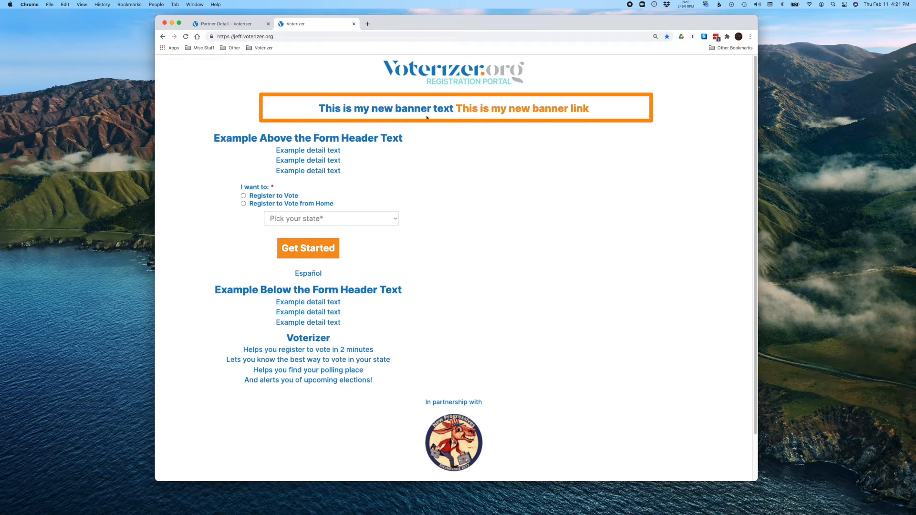
pyautogui.click(523, 110)
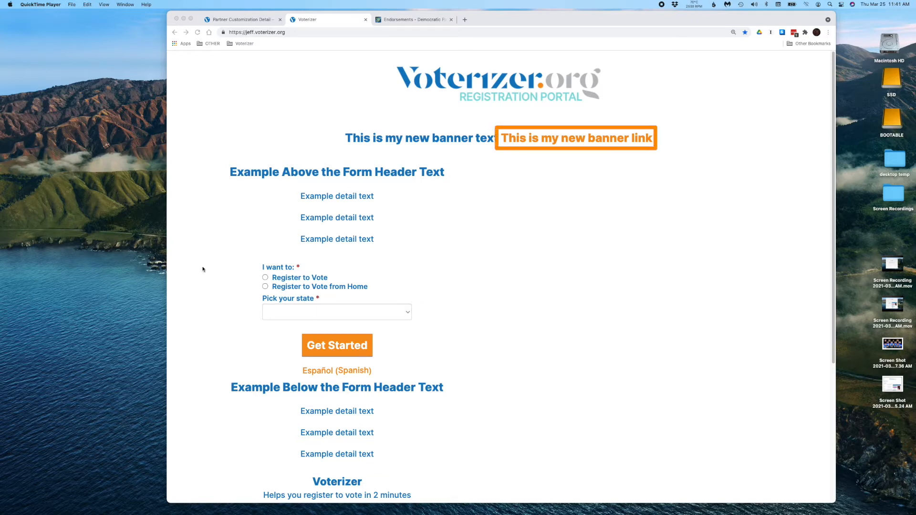
pyautogui.click(406, 21)
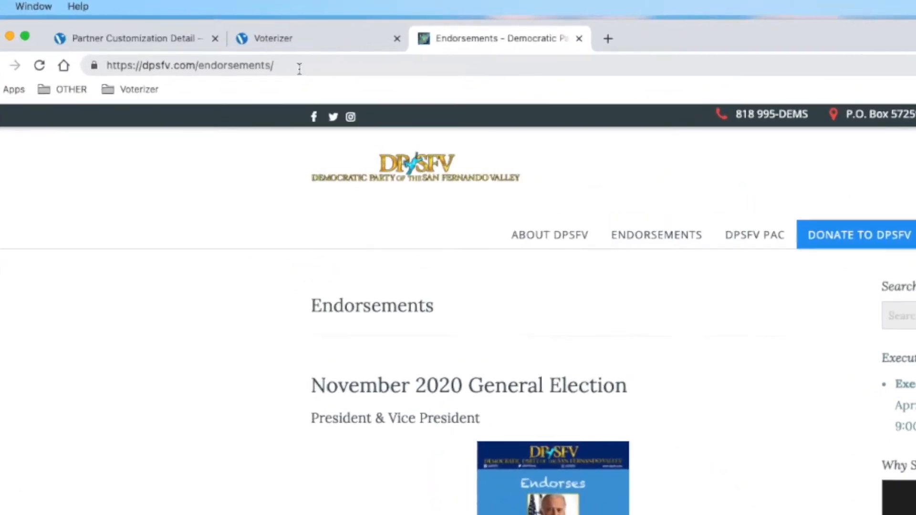
pyautogui.click(299, 67)
pyautogui.hotkey('ctrl', 'c')
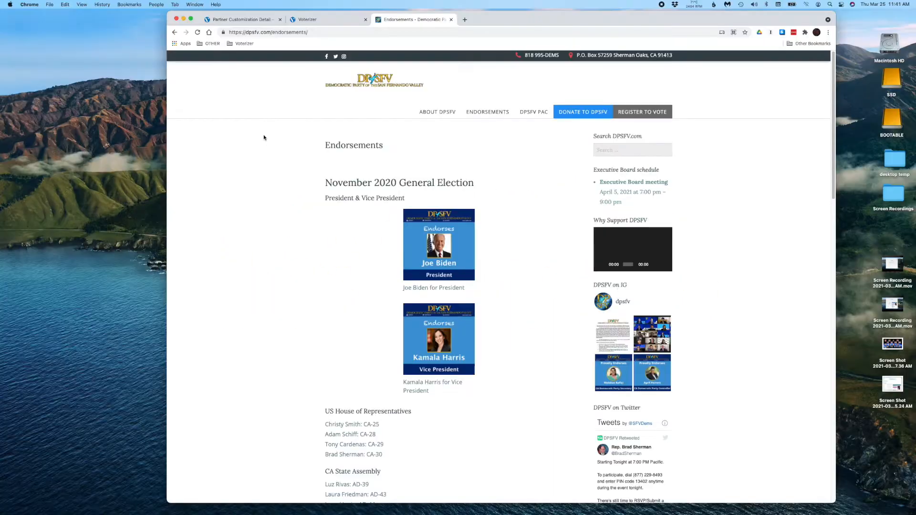
pyautogui.click(230, 20)
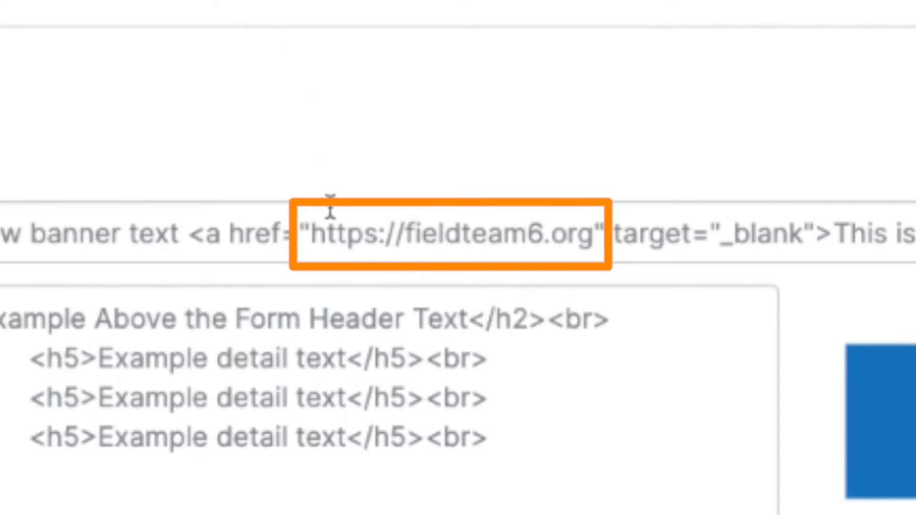
pyautogui.moveTo(313, 236); pyautogui.dragTo(593, 245)
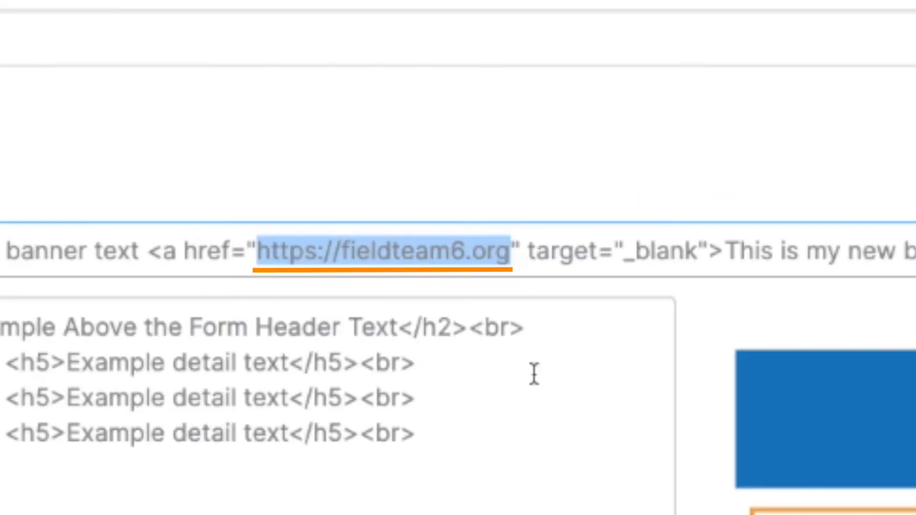
pyautogui.hotkey('ctrl', 'v')
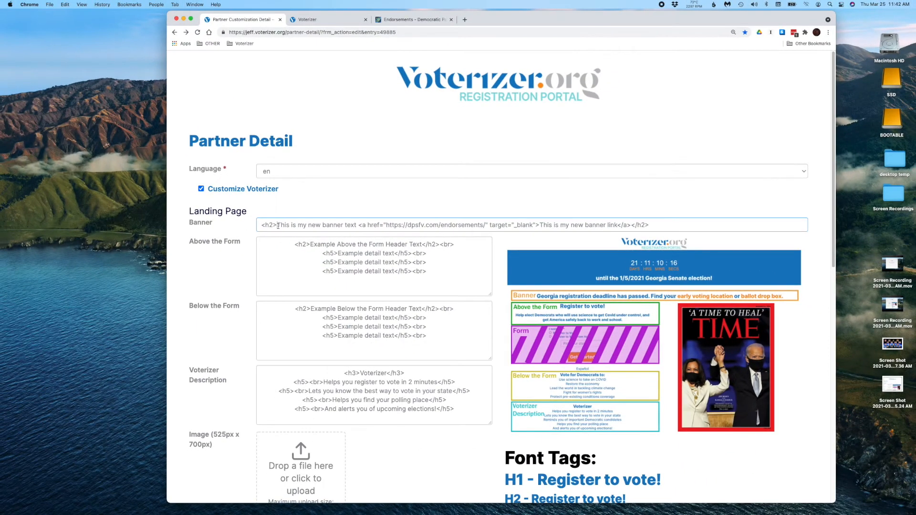
pyautogui.moveTo(277, 225); pyautogui.dragTo(358, 225)
pyautogui.write('Who should I vote for in 202')
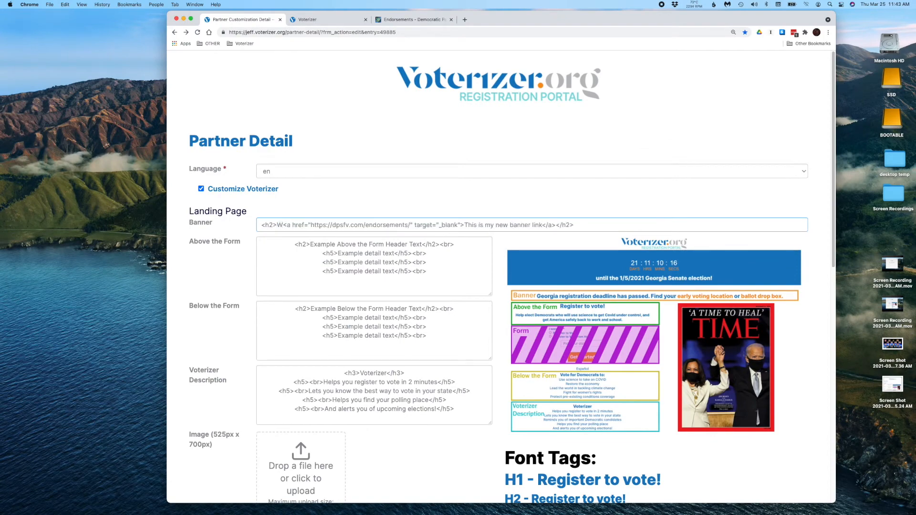
pyautogui.write('2?')
pyautogui.moveTo(550, 224); pyautogui.dragTo(628, 225)
pyautogui.write('Click here for endorsements')
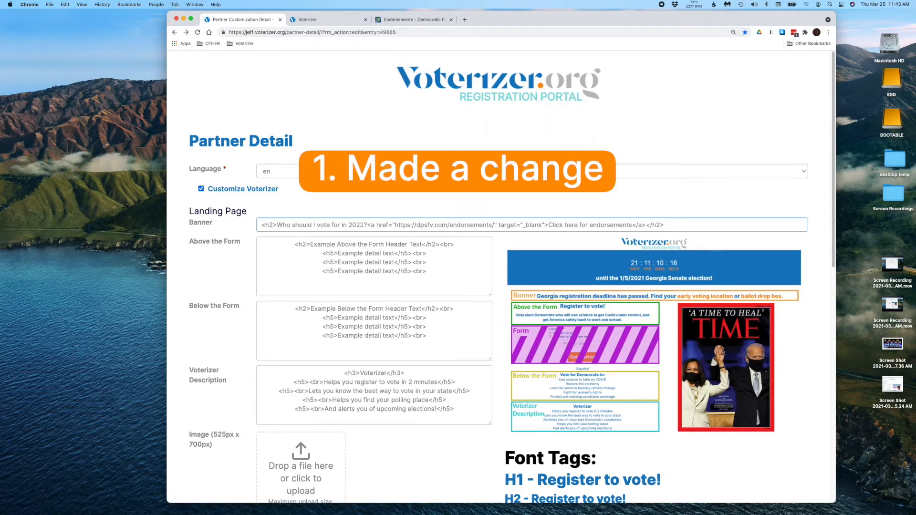
# Submit the rewritten endorsements banner and return to the Partner Detail form.
pyautogui.scroll(-10, 503, 334)
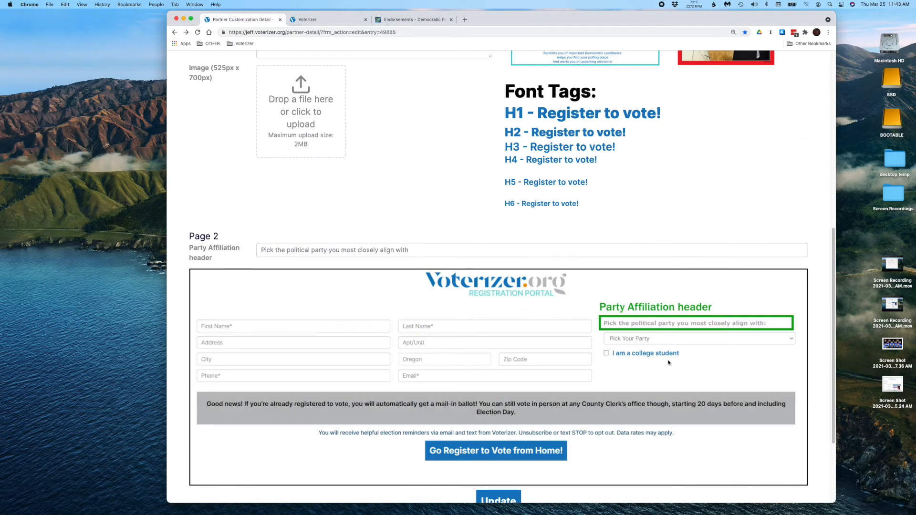
pyautogui.click(502, 426)
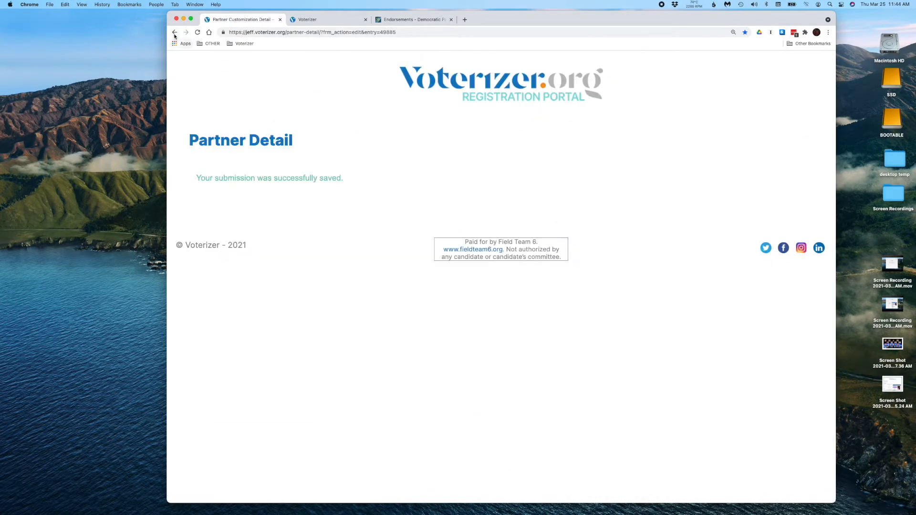
pyautogui.click(174, 32)
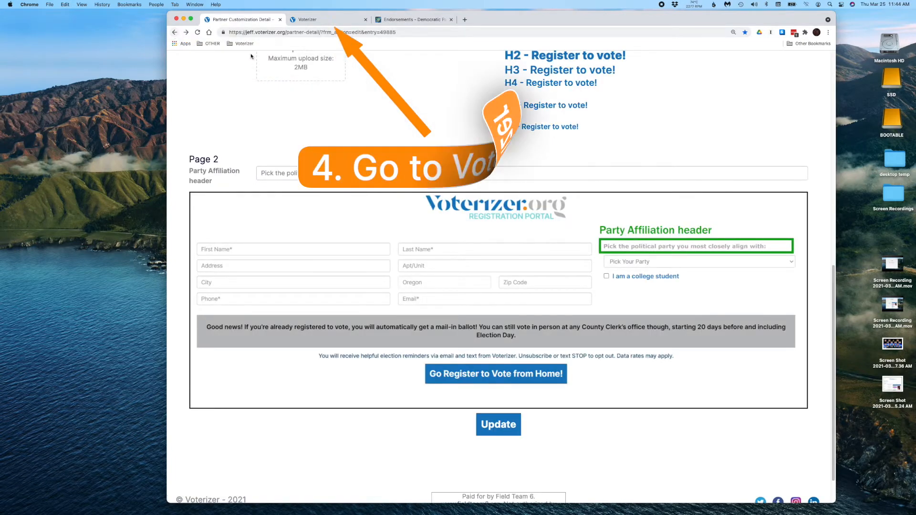
# Reload the public Voterizer landing page to check the endorsements banner, and follow its link.
pyautogui.click(308, 20)
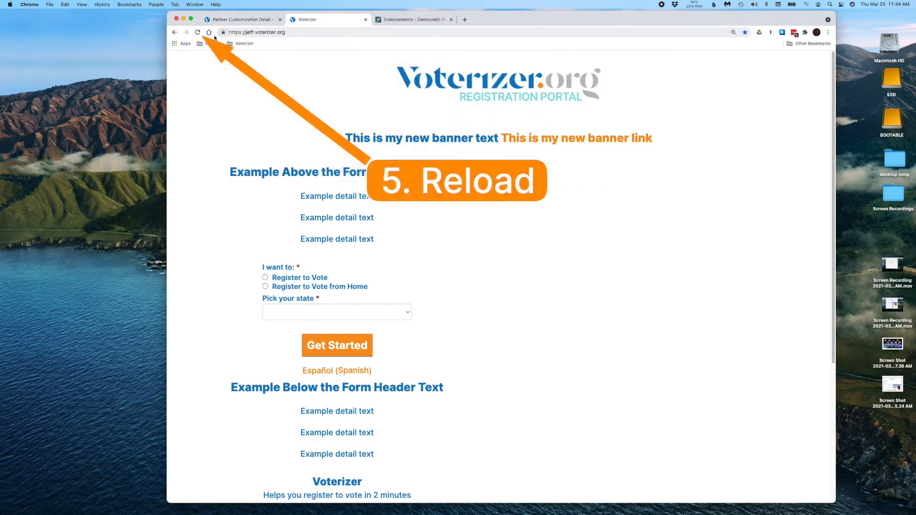
pyautogui.click(198, 32)
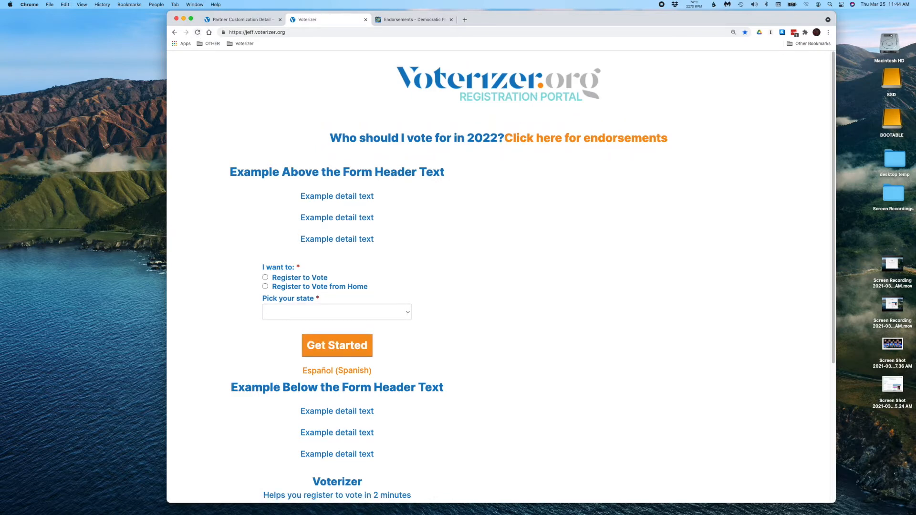
pyautogui.click(559, 141)
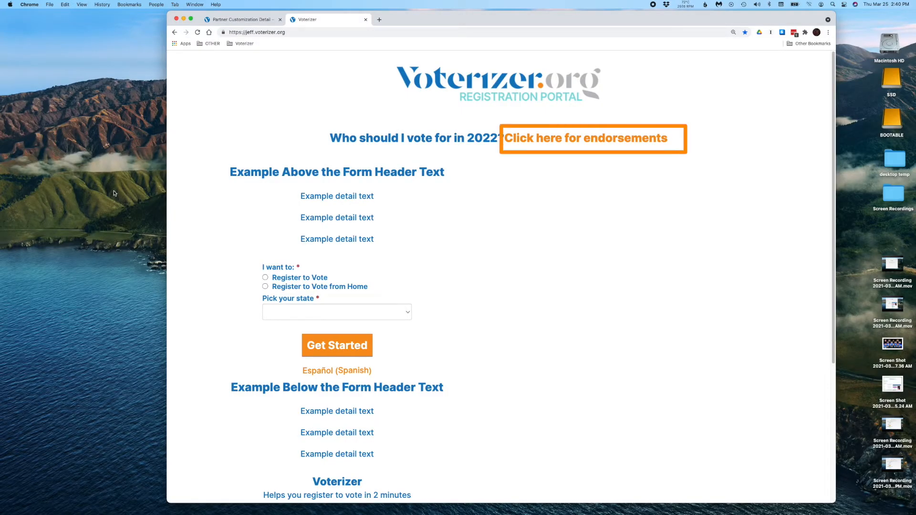
# On the partner customization page, change the banner's opening and closing heading tags to h6.
pyautogui.click(241, 19)
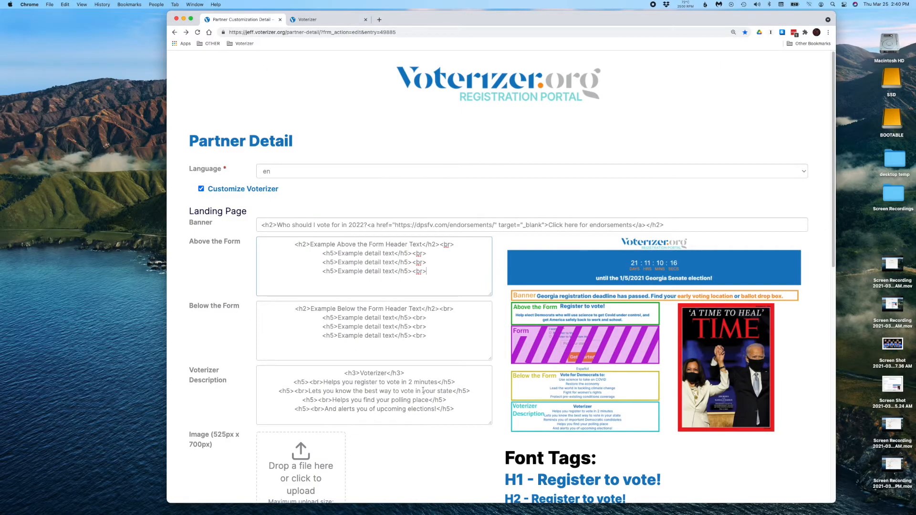
pyautogui.scroll(-5, 423, 391)
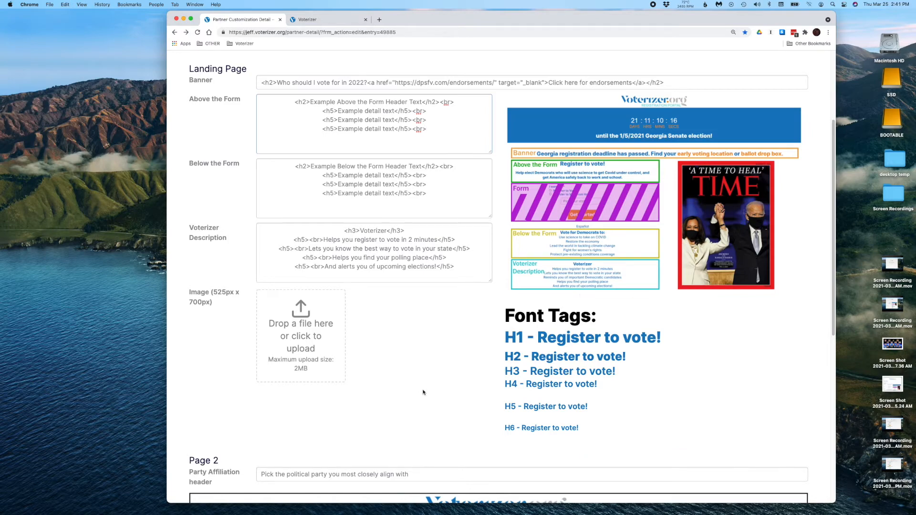
pyautogui.scroll(3, 423, 391)
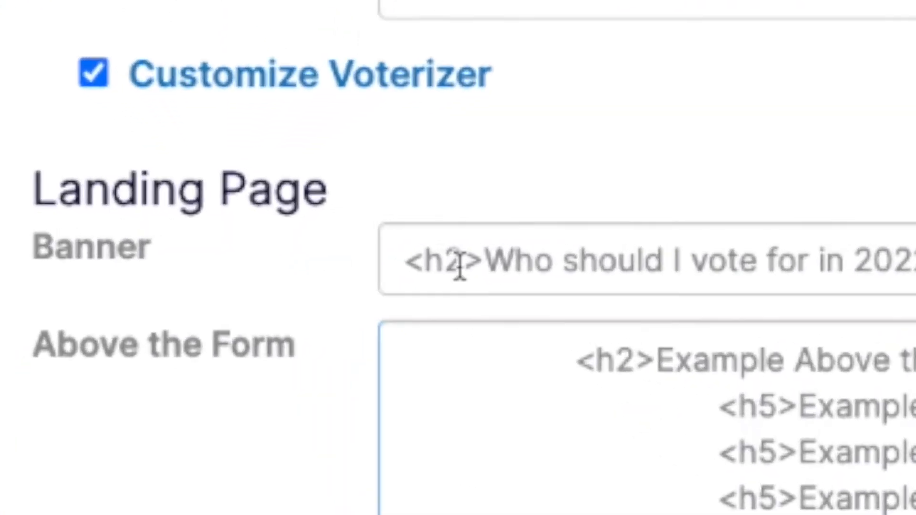
pyautogui.click(286, 228)
pyautogui.press('BackSpace')
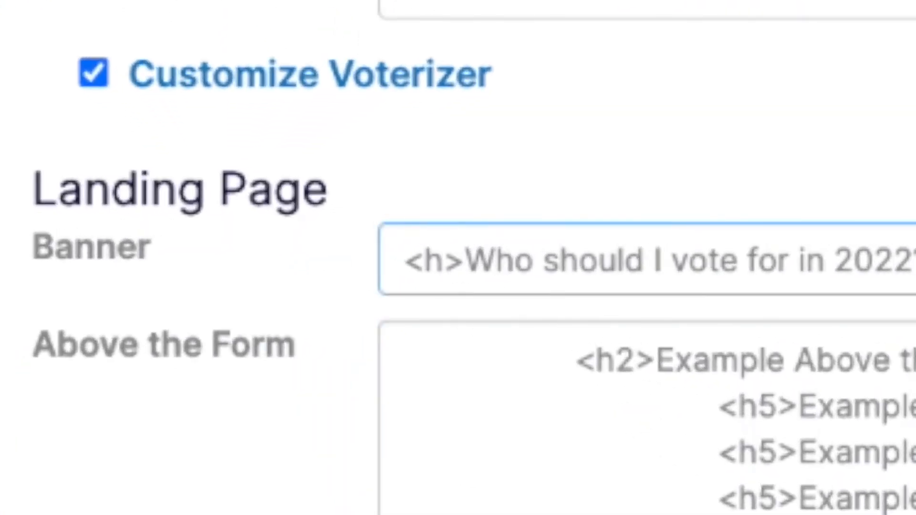
pyautogui.write('6')
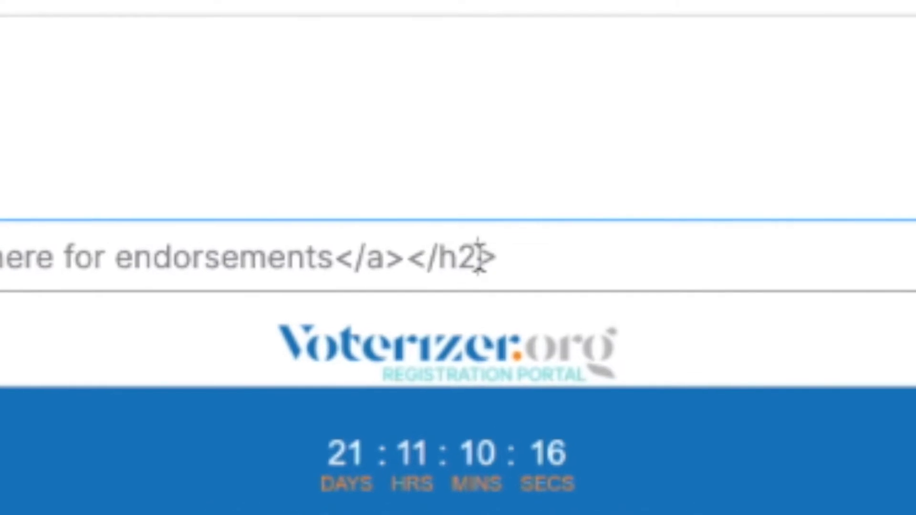
pyautogui.press('BackSpace')
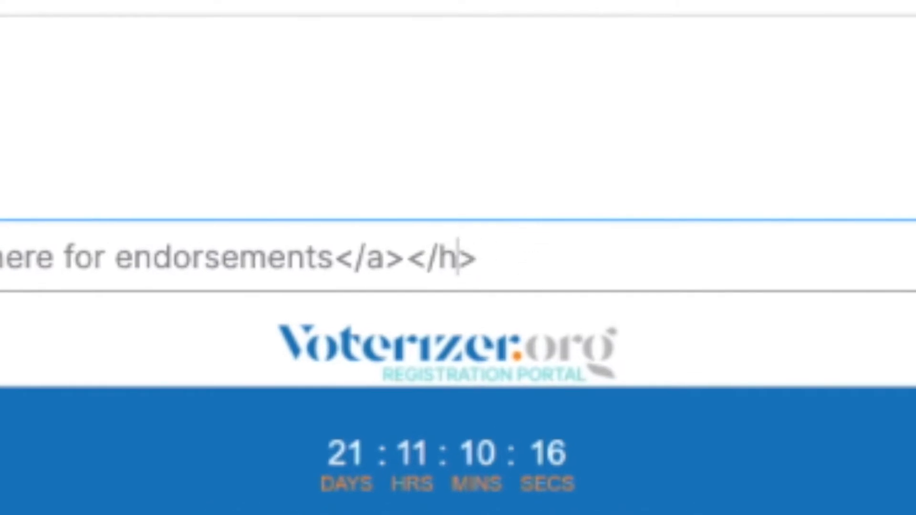
pyautogui.write('6')
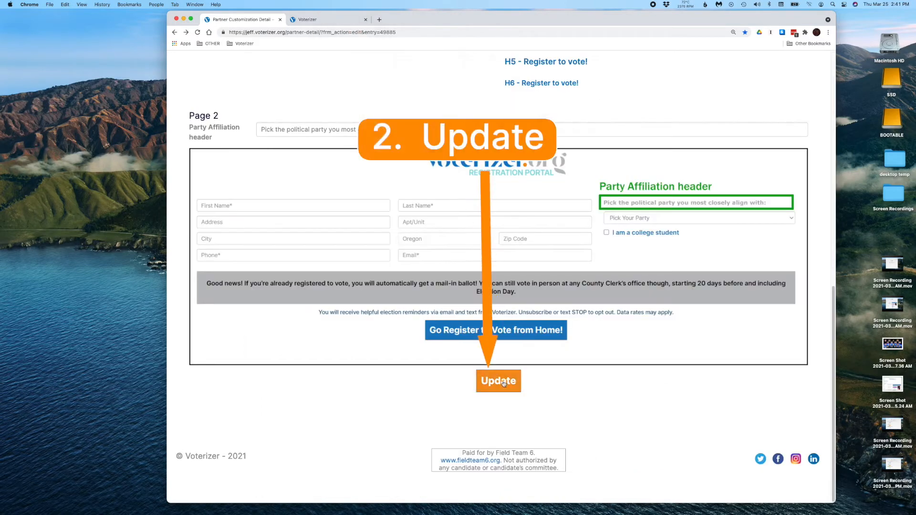
# Submit the banner's heading size change, go back to the form, and reload the public landing page to check it.
pyautogui.click(498, 381)
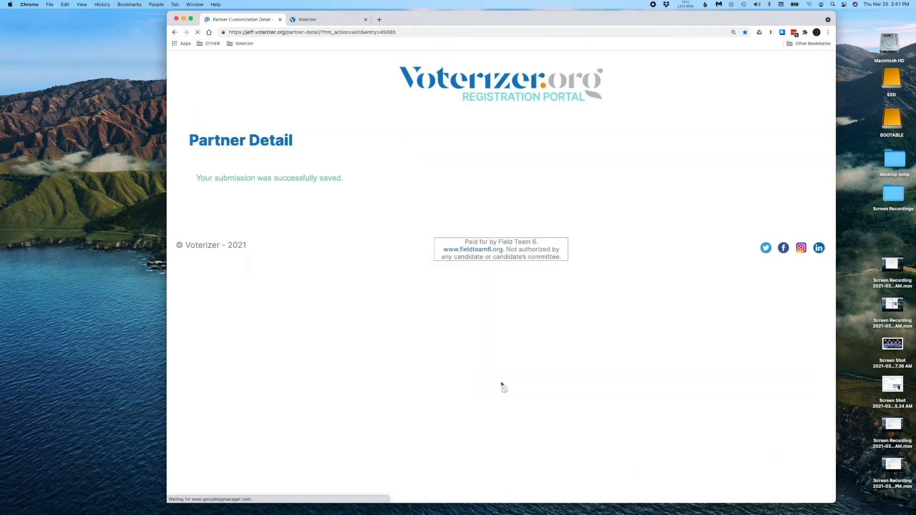
pyautogui.click(174, 32)
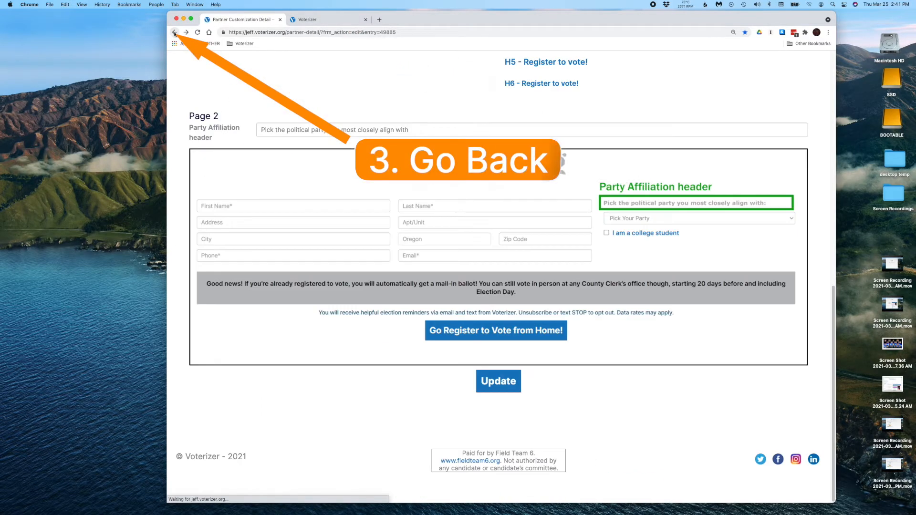
pyautogui.click(333, 20)
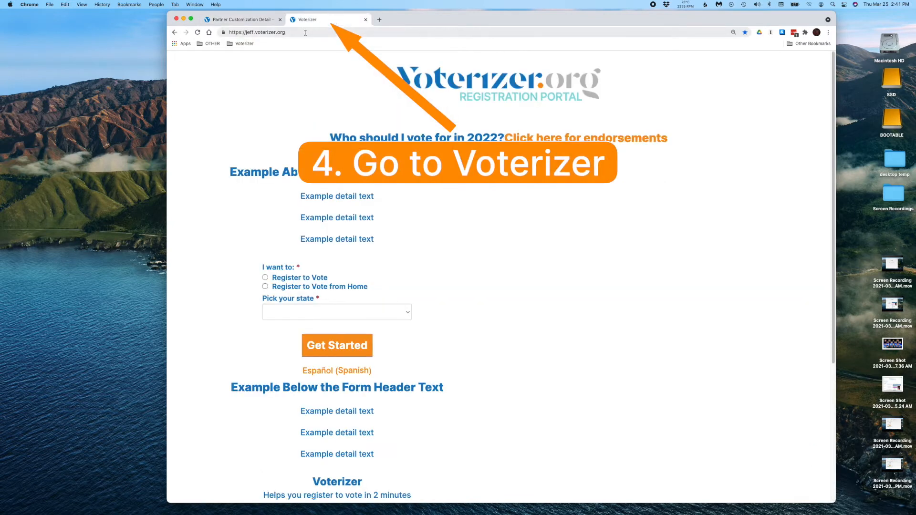
pyautogui.click(198, 32)
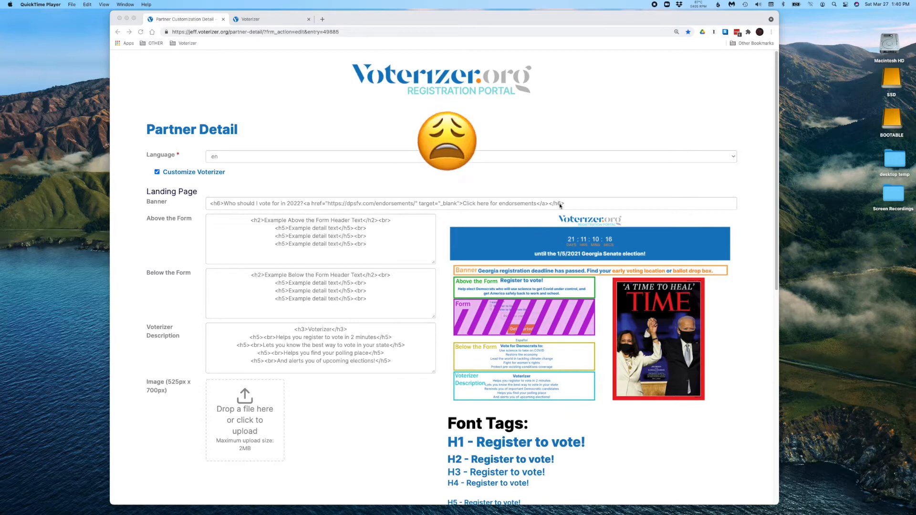
# Clear all contents of the Banner, Above the Form, Below the Form and Voterizer Description fields.
pyautogui.moveTo(564, 205); pyautogui.dragTo(537, 204)
pyautogui.press('super+a')
pyautogui.press('BackSpace')
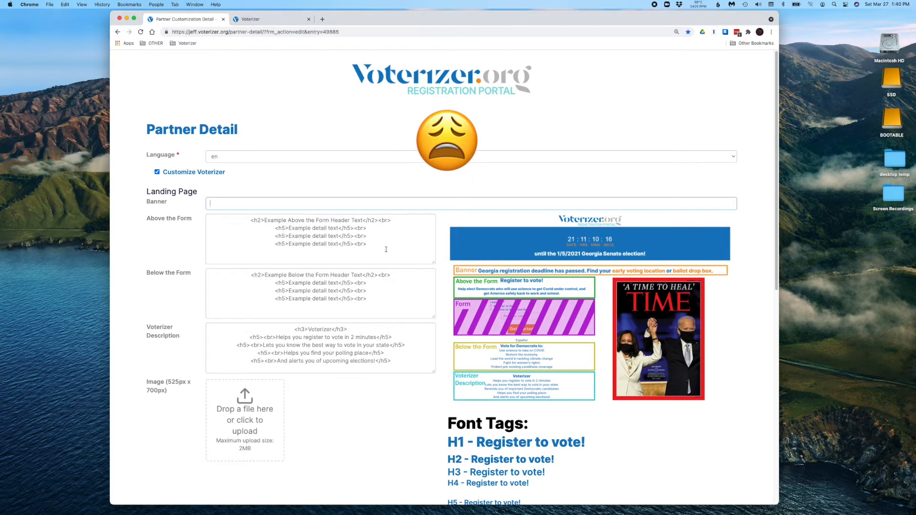
pyautogui.moveTo(386, 250); pyautogui.dragTo(233, 218)
pyautogui.press('BackSpace')
pyautogui.moveTo(373, 301); pyautogui.dragTo(234, 269)
pyautogui.press('BackSpace')
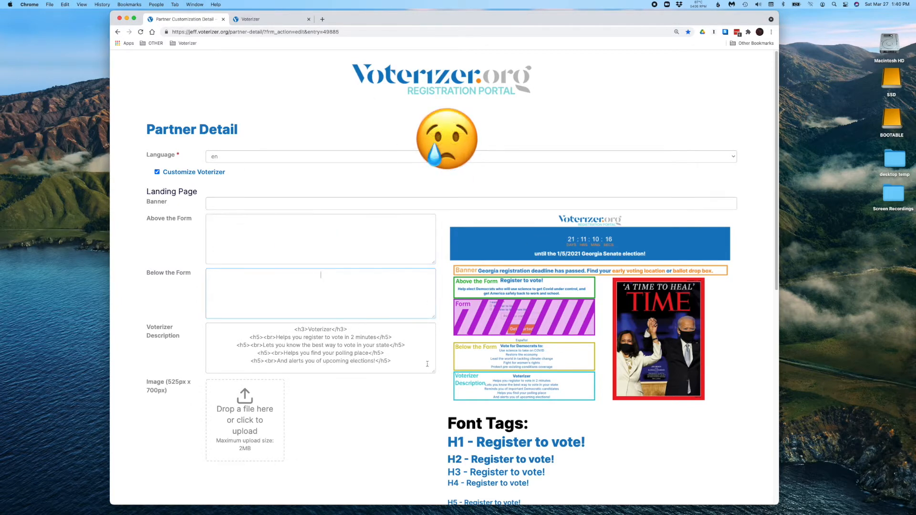
pyautogui.moveTo(427, 364); pyautogui.dragTo(234, 324)
pyautogui.press('BackSpace')
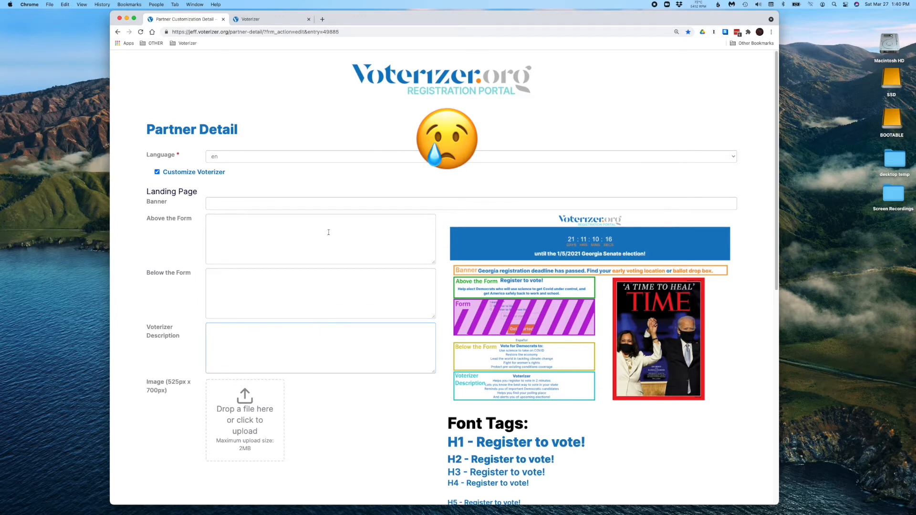
# Restore the default example content by turning Customize Voterizer off and on again, and submit the form.
pyautogui.click(157, 172)
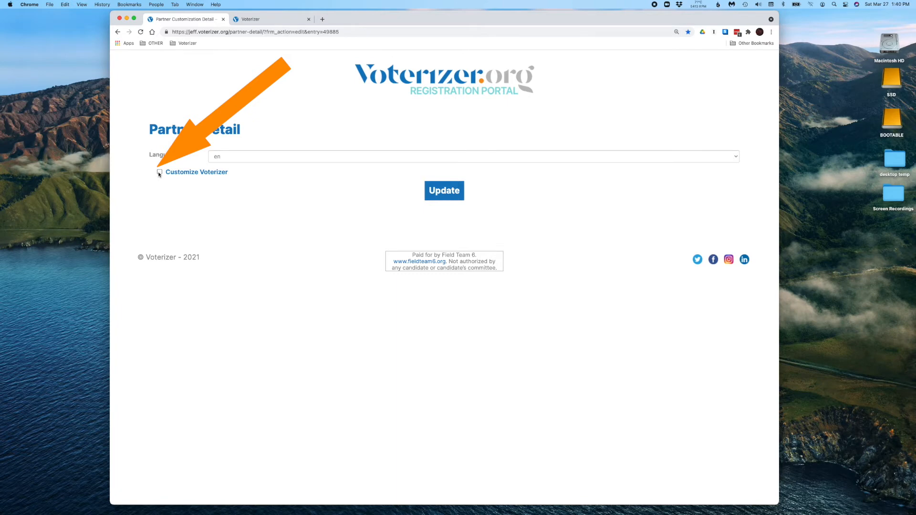
pyautogui.click(159, 172)
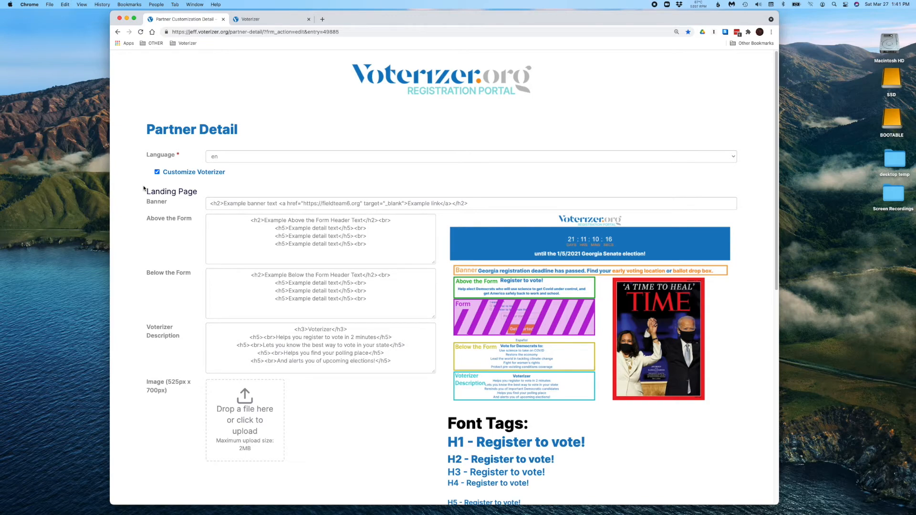
pyautogui.scroll(-10, 509, 397)
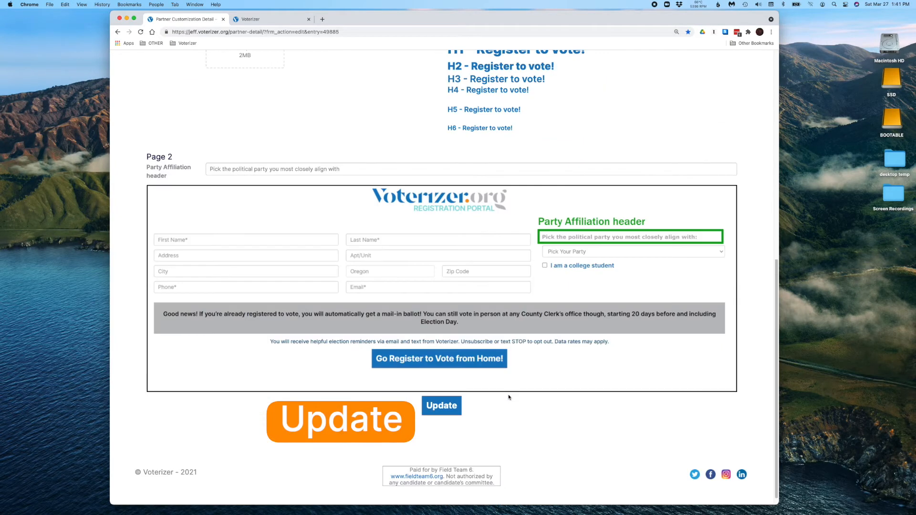
pyautogui.click(443, 397)
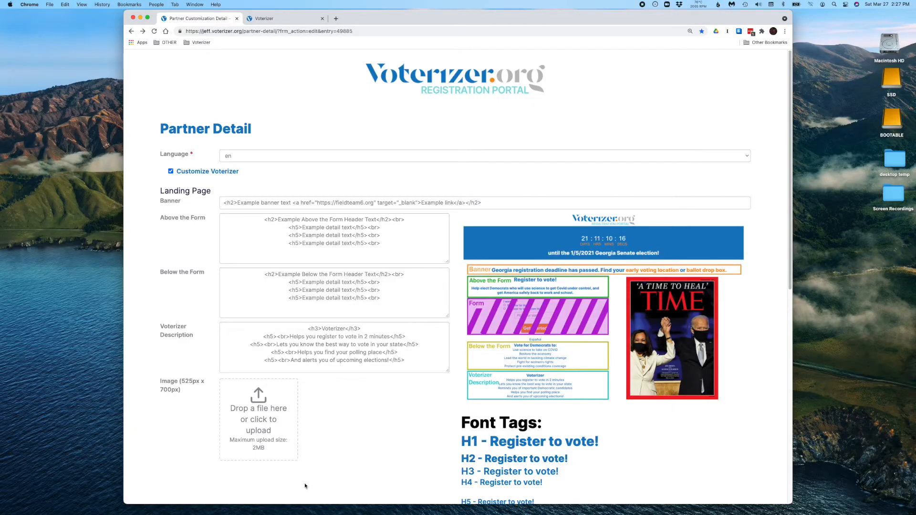
# Set the Page 2 Party Affiliation header to "President Joe Biden is a Democrat.", submit the update and return to the form.
pyautogui.scroll(-1, 349, 439)
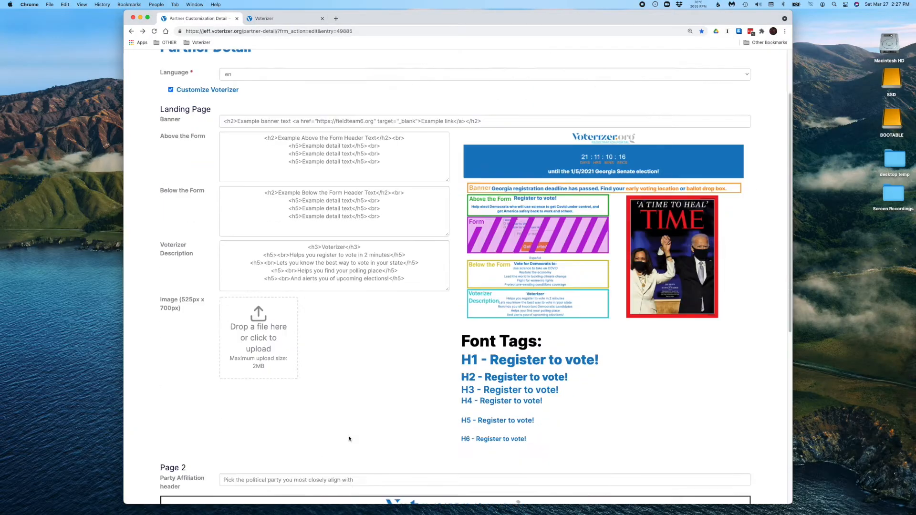
pyautogui.scroll(-5, 349, 439)
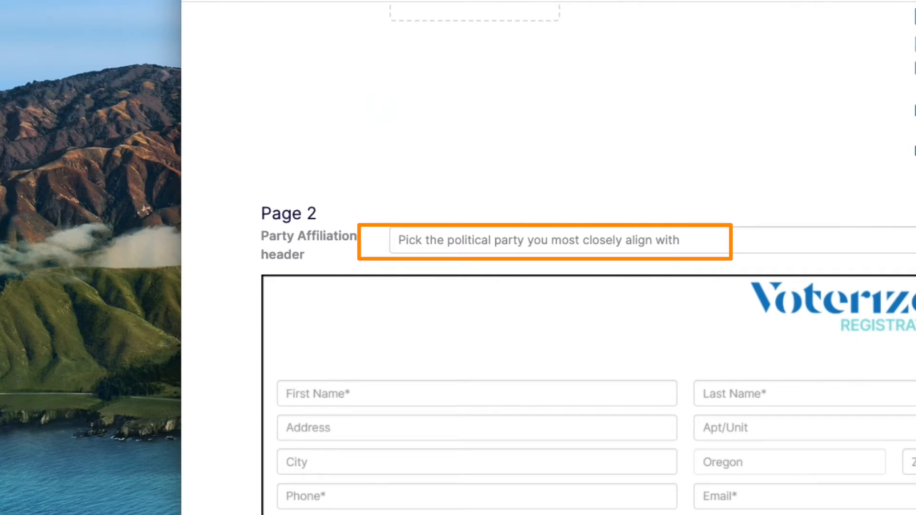
pyautogui.moveTo(691, 240); pyautogui.dragTo(399, 240)
pyautogui.write('Pres')
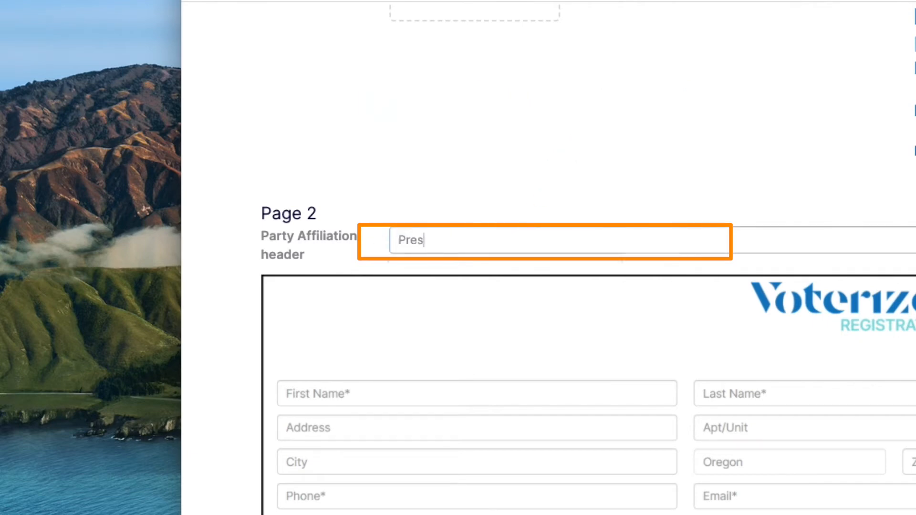
pyautogui.write('ident Joe Biden is a Democrat')
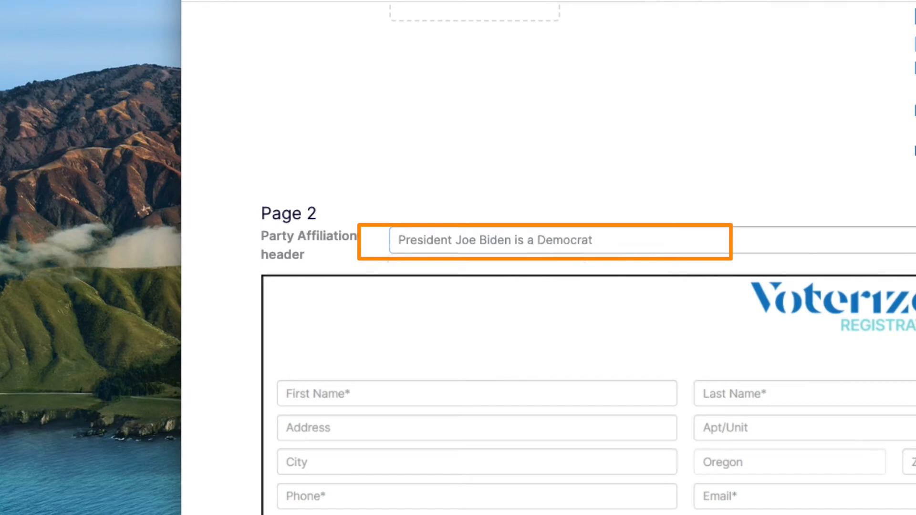
pyautogui.write('.')
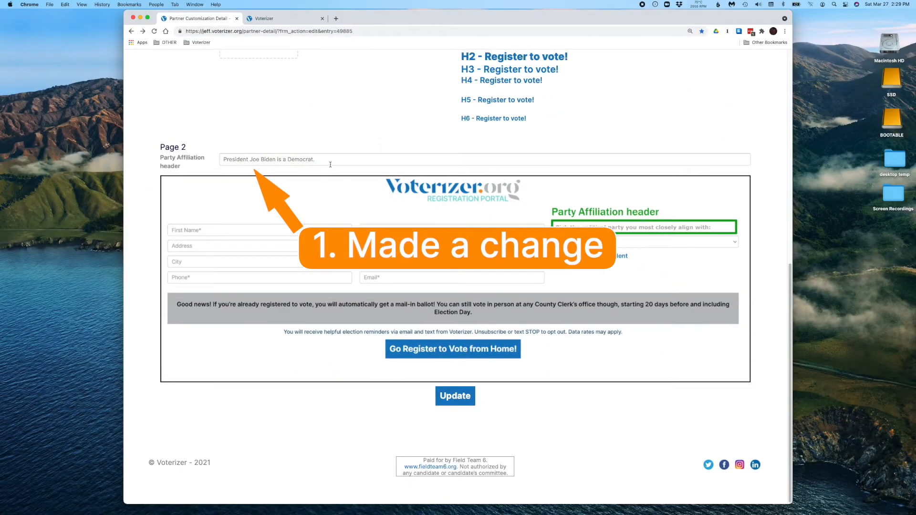
pyautogui.click(466, 397)
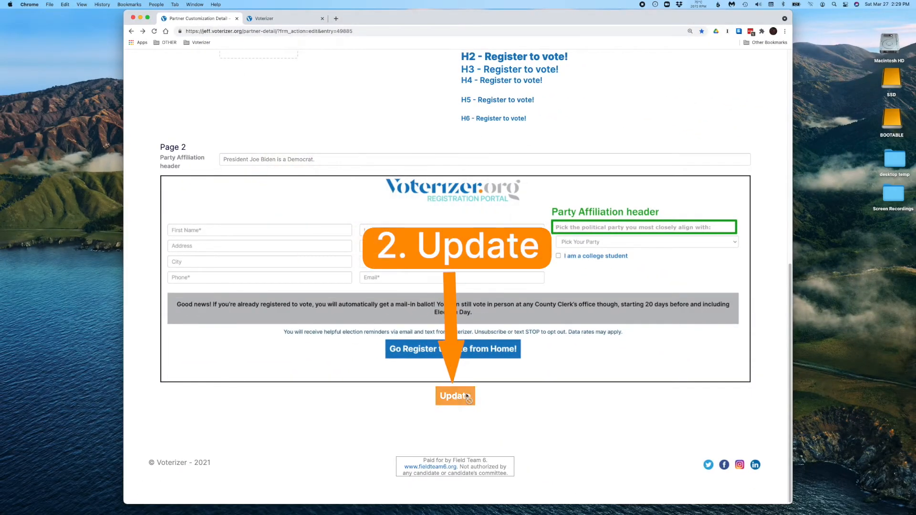
pyautogui.click(131, 32)
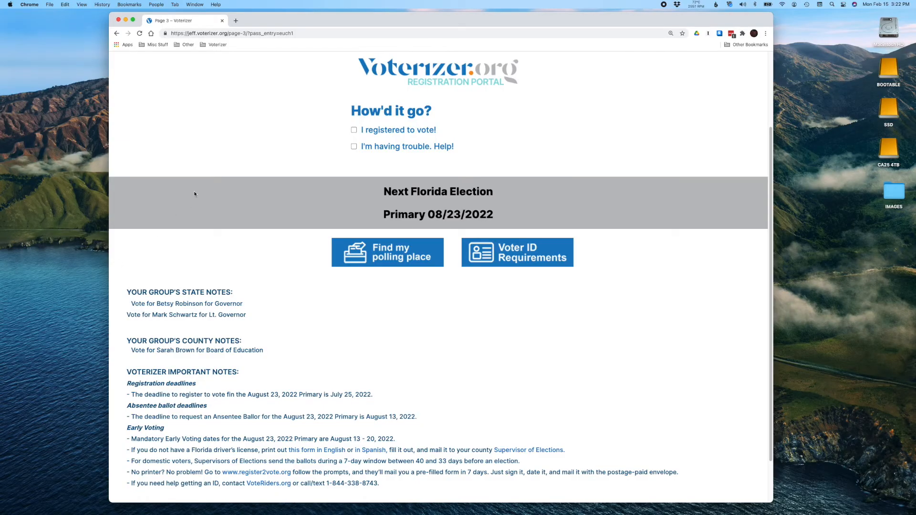
# Open the bookmarked My Voterizer page in a new tab and start a new additional note for the end page.
pyautogui.click(236, 20)
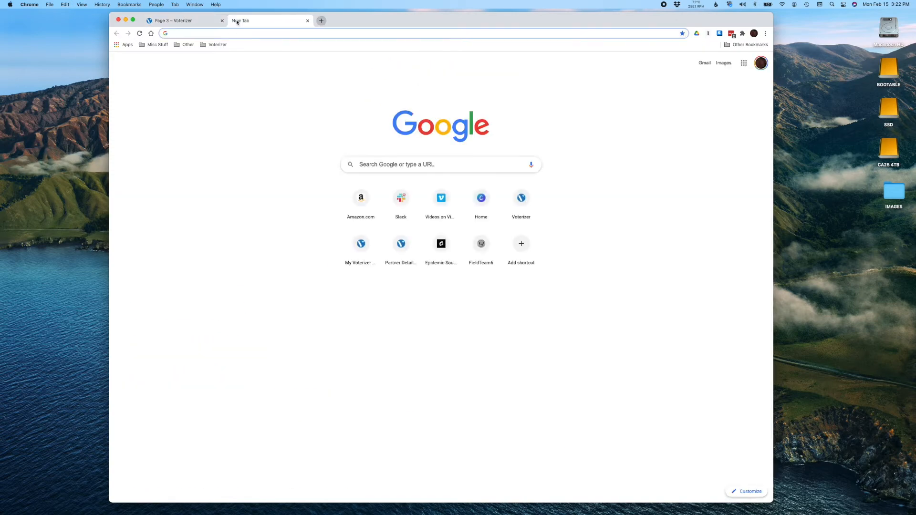
pyautogui.click(204, 37)
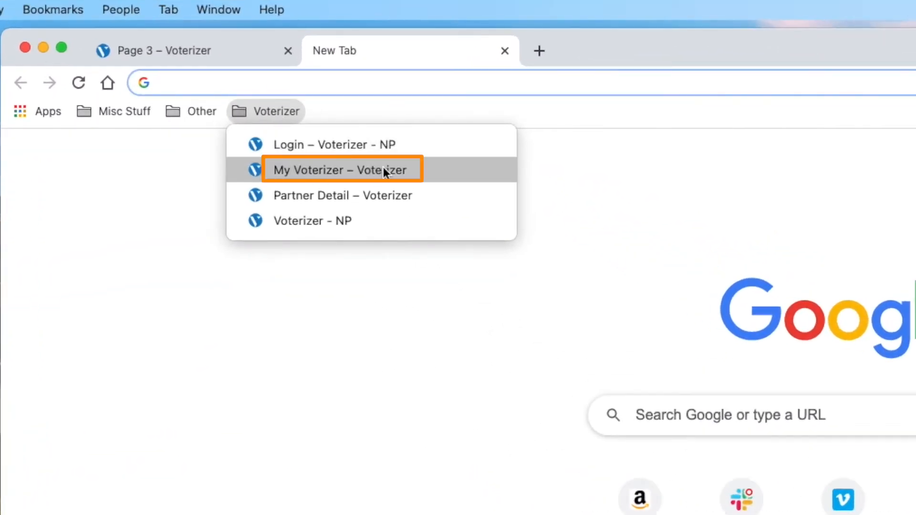
pyautogui.click(466, 170)
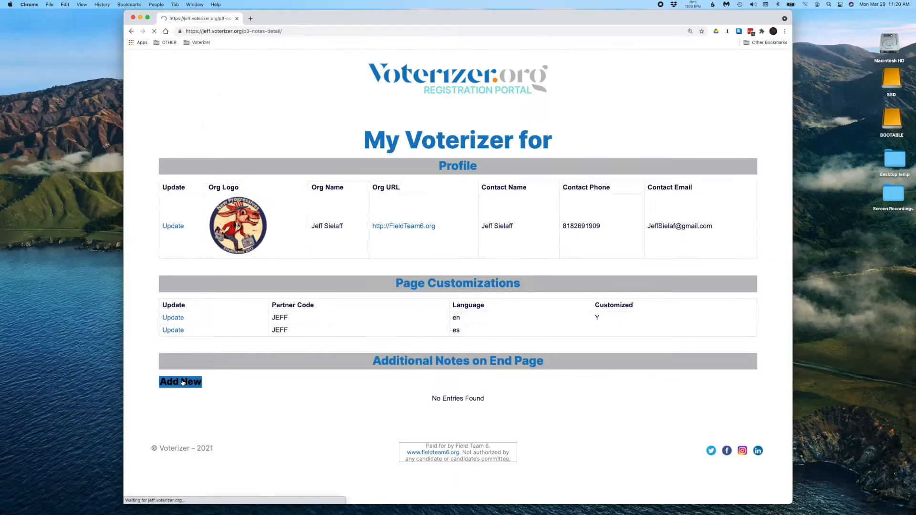
pyautogui.click(134, 347)
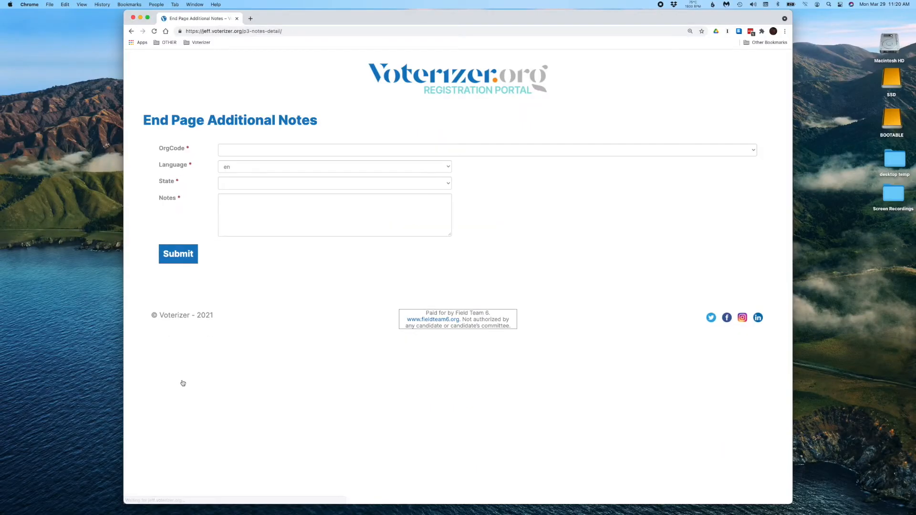
# Choose the organization's code and set the end page note's state to Georgia.
pyautogui.click(476, 153)
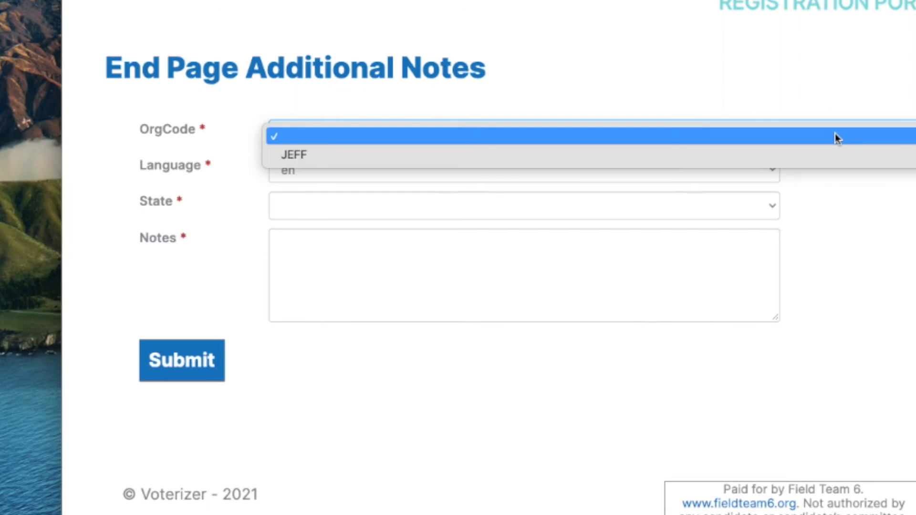
pyautogui.click(406, 155)
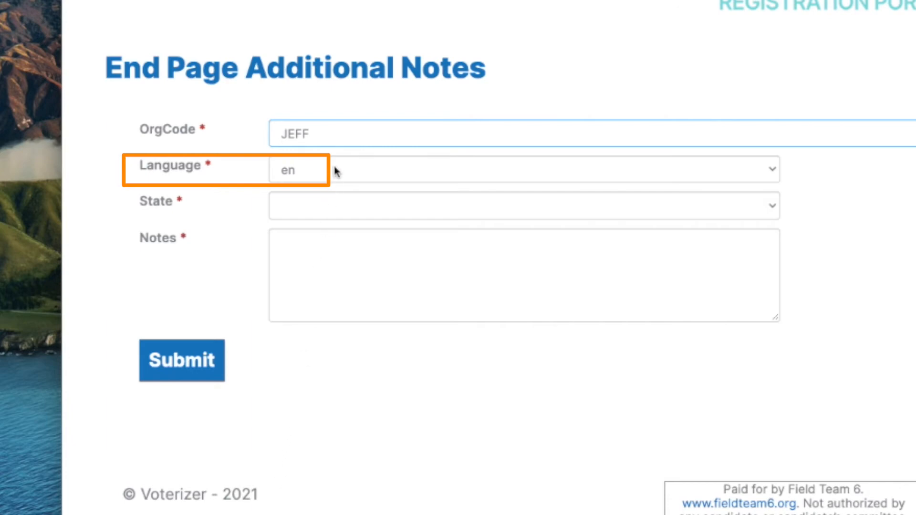
pyautogui.click(339, 213)
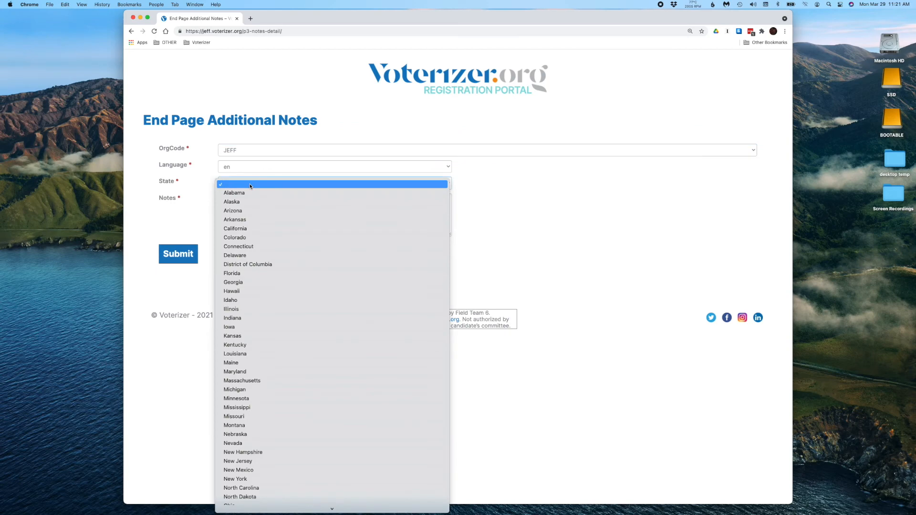
pyautogui.click(247, 284)
# Write a note asking to vote for the Board of Education candidate, including the candidate's full name, and submit it.
pyautogui.write('Vote for Mic')
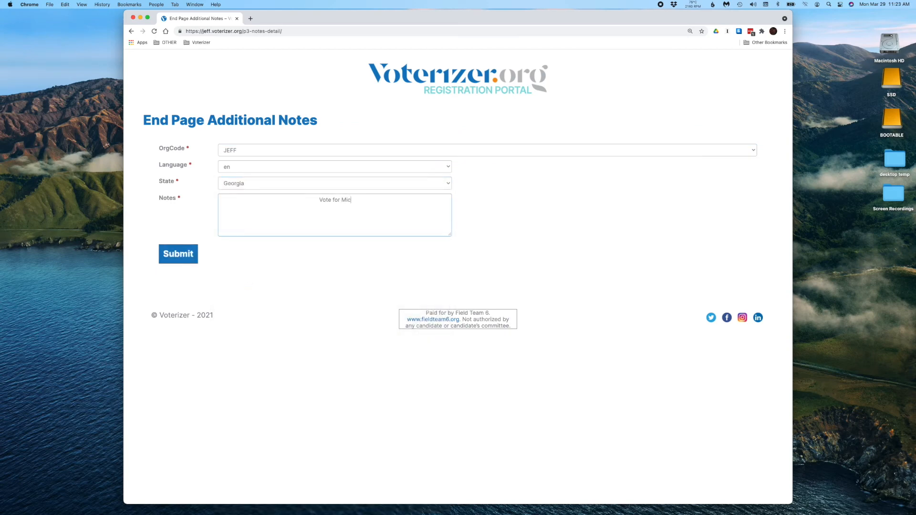
pyautogui.write('helle Jones for Board of Education')
pyautogui.moveTo(449, 235); pyautogui.dragTo(429, 240)
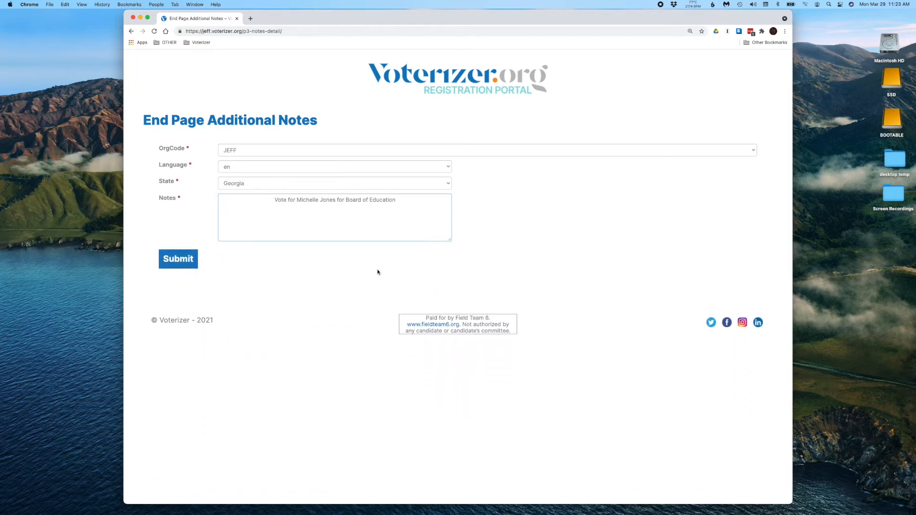
pyautogui.click(167, 260)
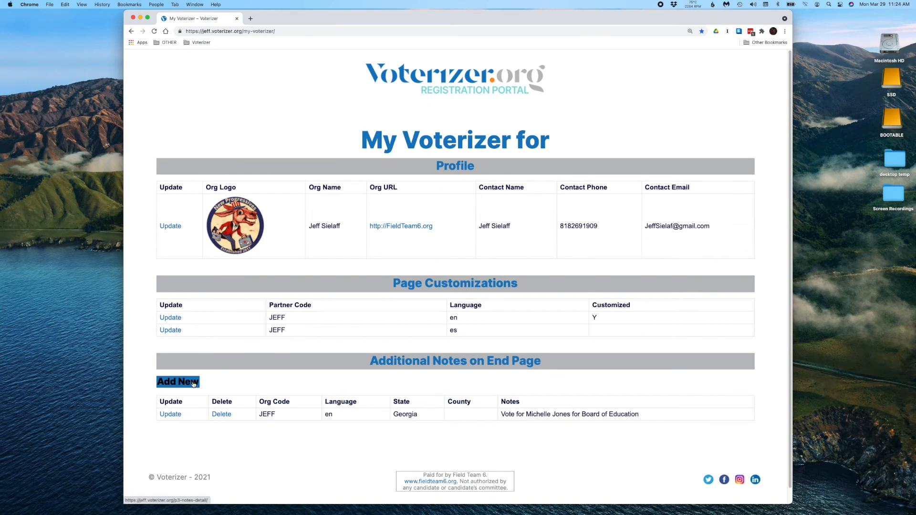
# Set up another end page note with the organization's code, state Alabama and county Butler(Alabama).
pyautogui.click(314, 149)
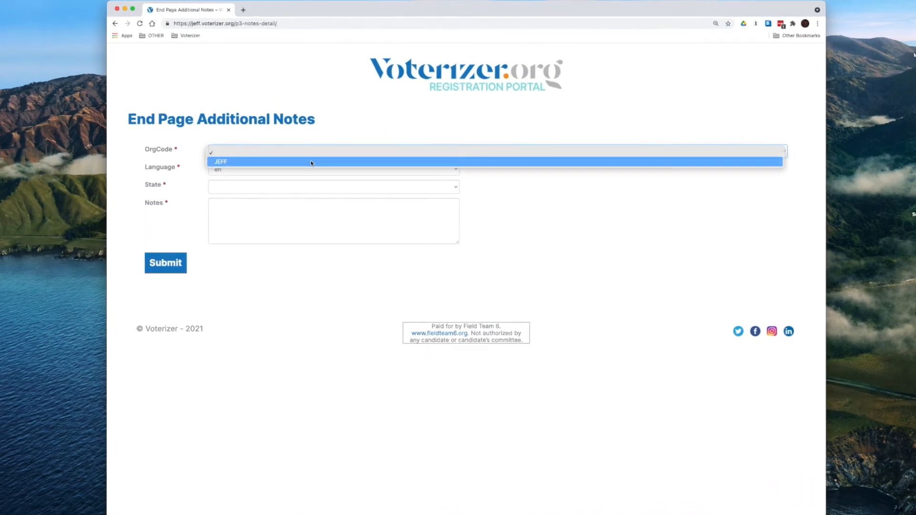
pyautogui.click(311, 164)
pyautogui.click(282, 187)
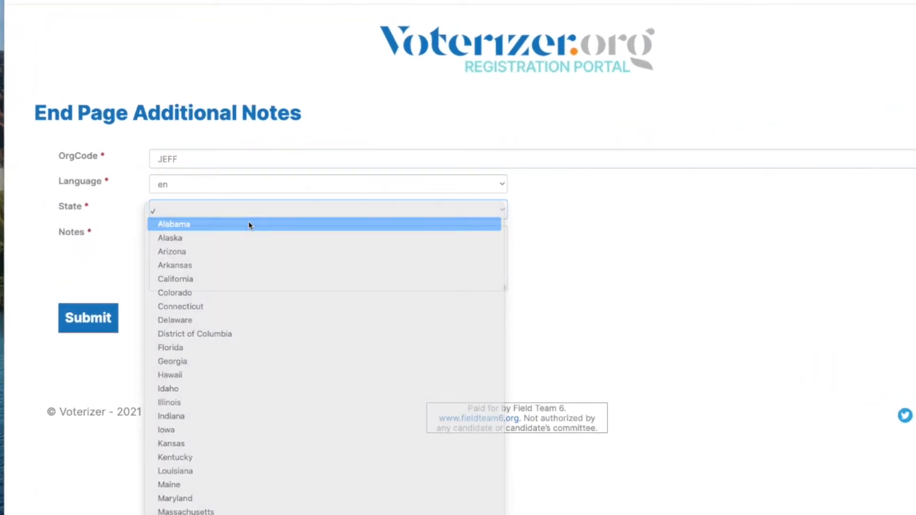
pyautogui.click(248, 225)
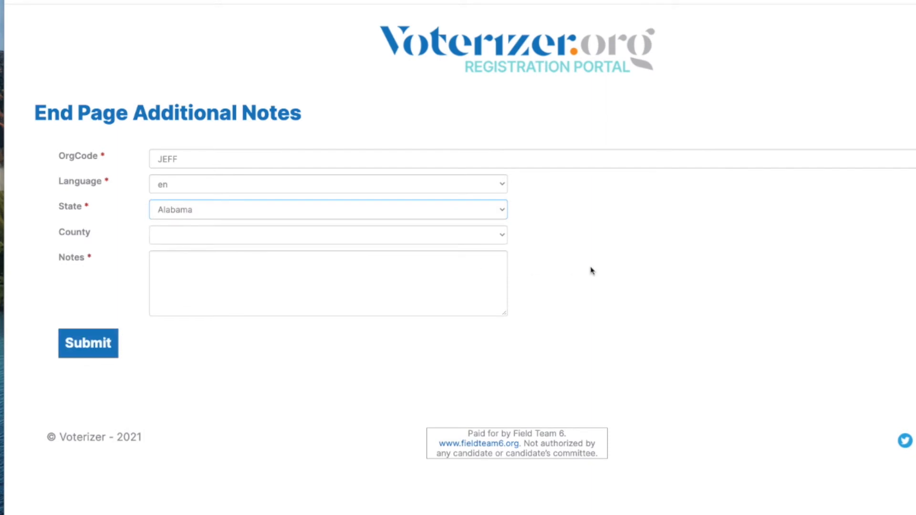
pyautogui.click(502, 237)
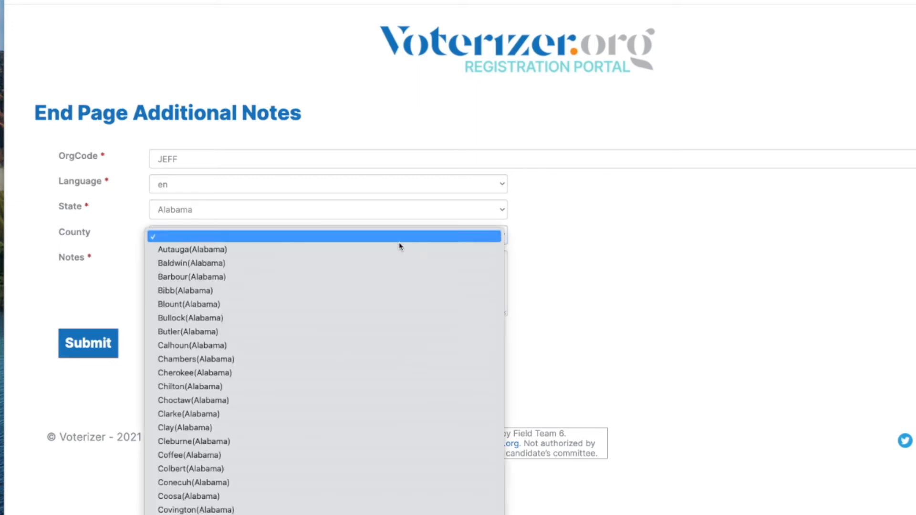
pyautogui.click(196, 331)
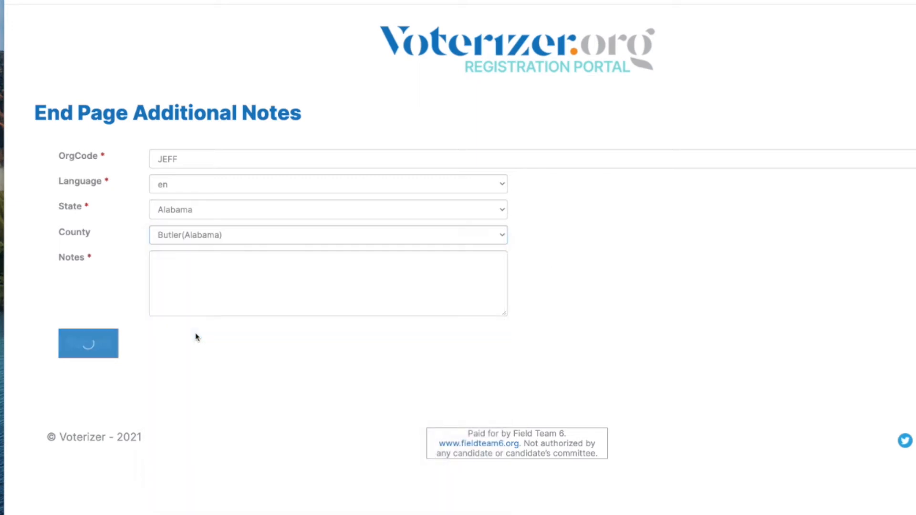
# Write a note asking to vote for the County Commissioner candidate by full name, and submit it.
pyautogui.press('Tab')
pyautogui.write('Vote for Sam Smith for County Commissioner')
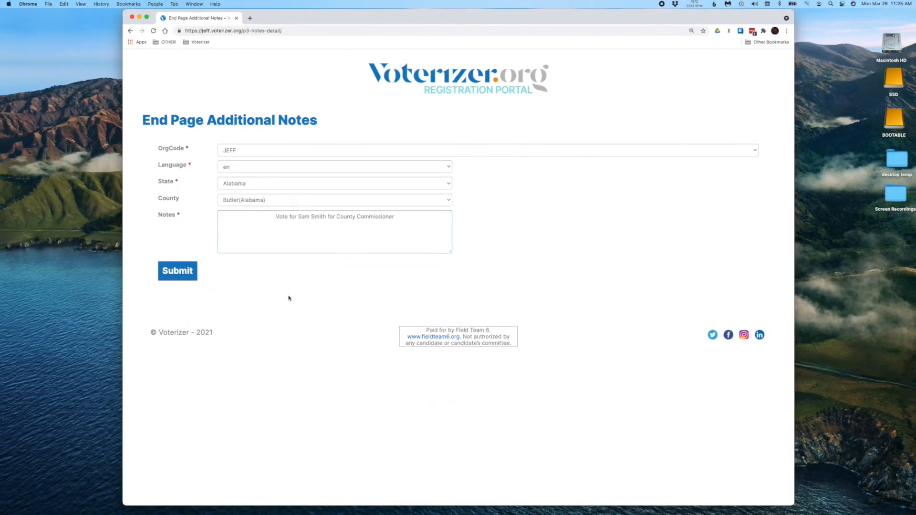
pyautogui.click(177, 271)
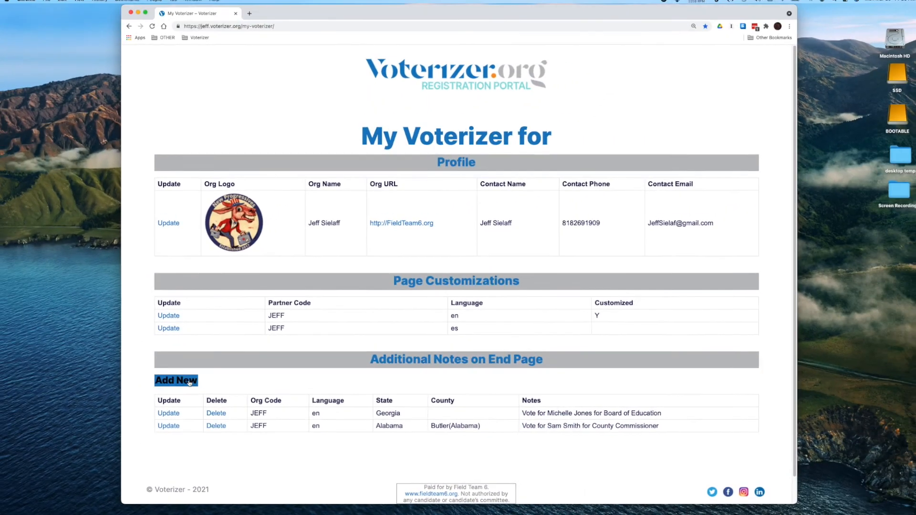
# Add a new end page note with the organization's code and state Alabama, without a county.
pyautogui.click(190, 384)
pyautogui.click(260, 151)
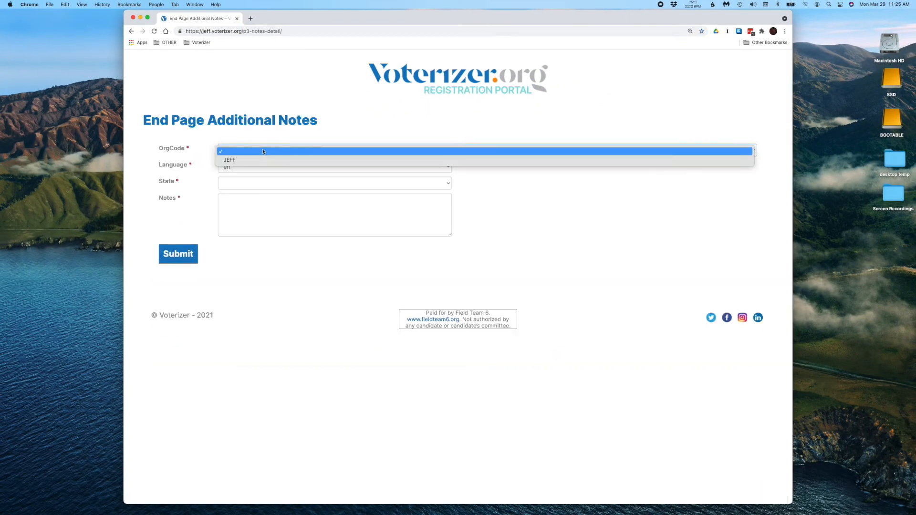
pyautogui.click(260, 159)
pyautogui.click(270, 182)
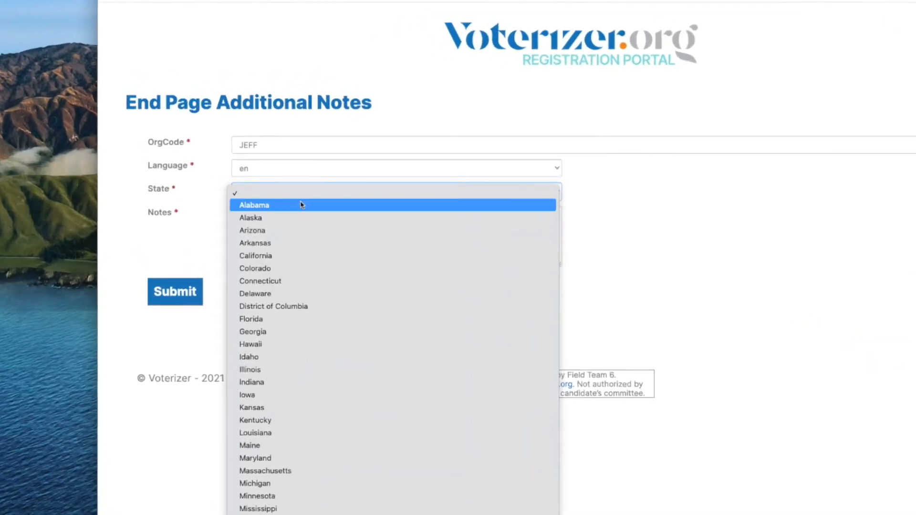
pyautogui.click(266, 192)
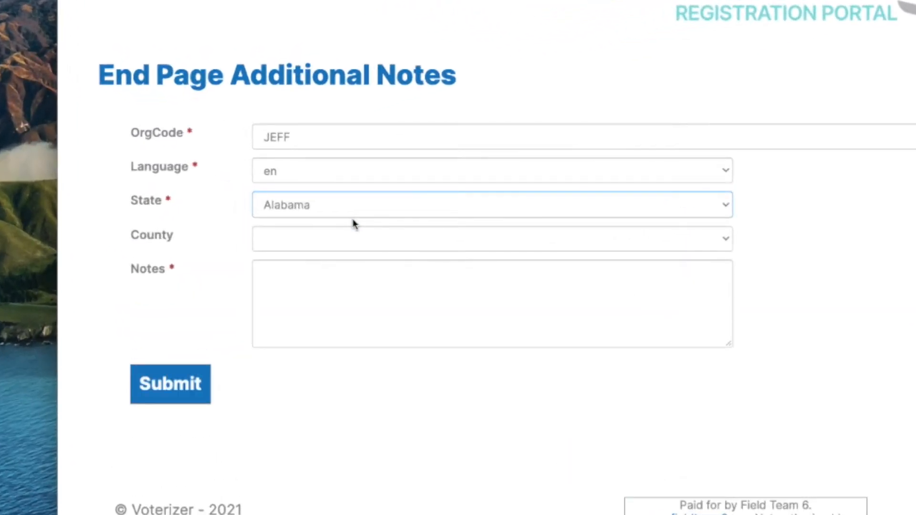
# Write a note asking to vote for the Secretary of State candidate by full name, and submit it.
pyautogui.click(354, 286)
pyautogui.write('Vote for Anne Johnson for Secretary of')
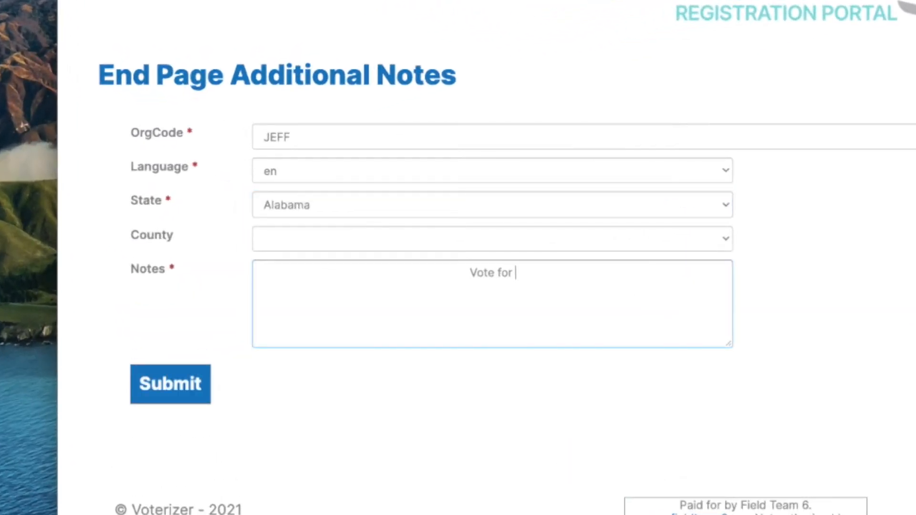
pyautogui.write(' State')
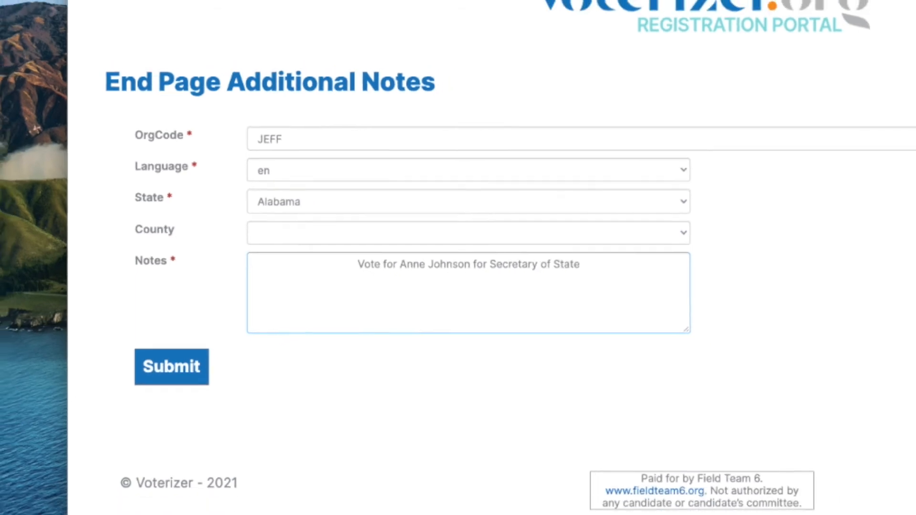
pyautogui.click(188, 272)
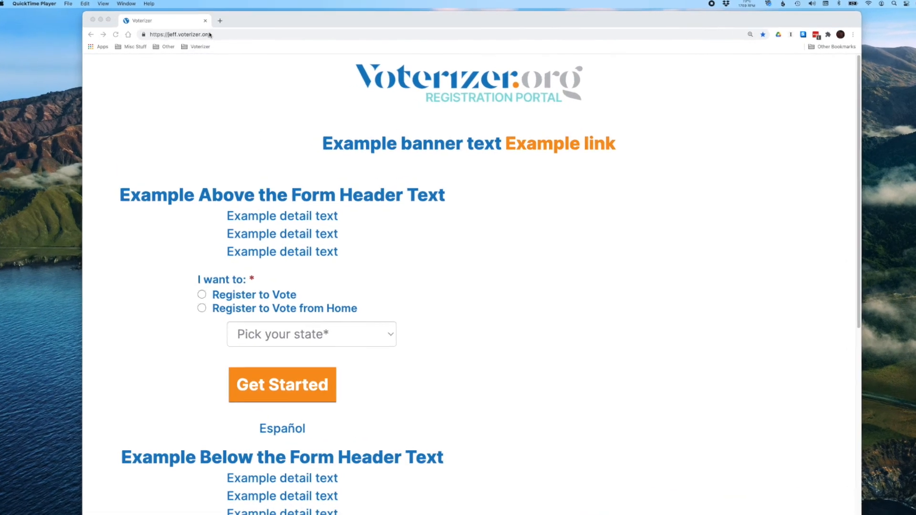
# Load the public Voterizer landing page with "/?CmpCode=TEST" appended to its address.
pyautogui.click(204, 33)
pyautogui.click(528, 97)
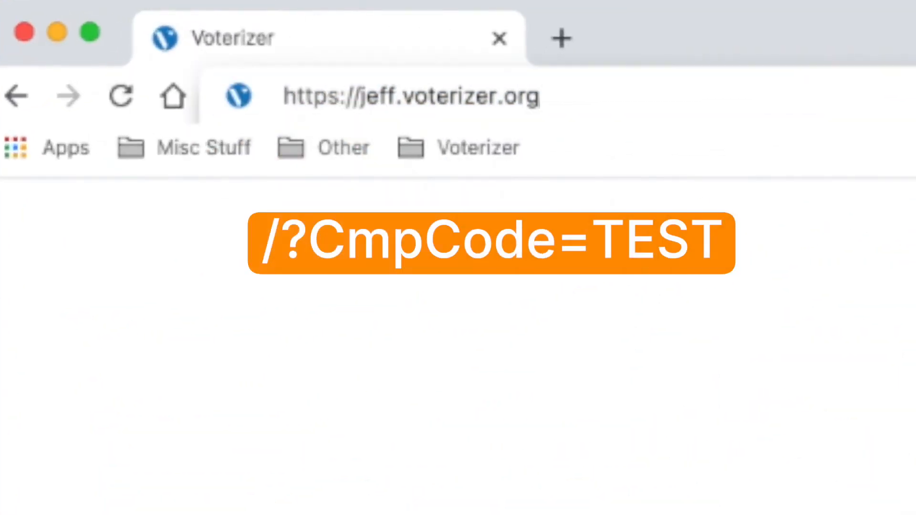
pyautogui.write('/?CmpCode=TEST')
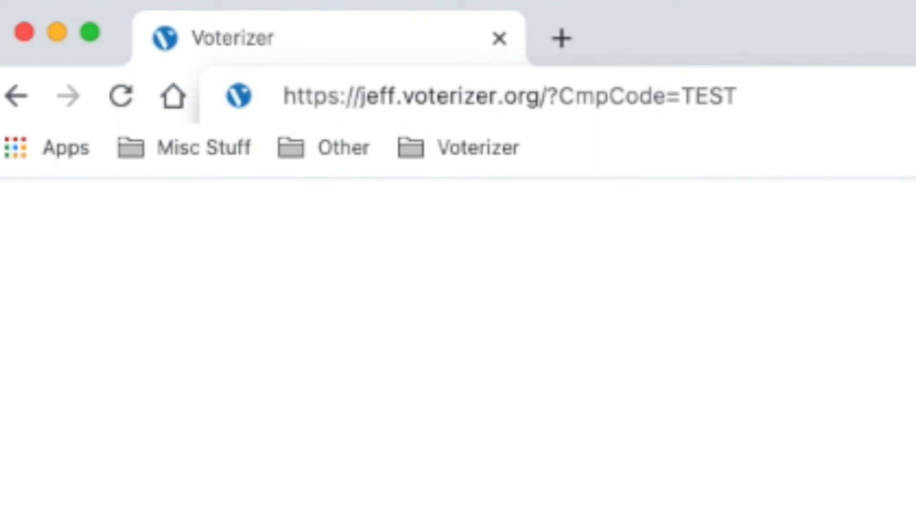
pyautogui.press('Return')
# Bookmark the campaign page as "Voterizer - TEST" in the Voterizer folder.
pyautogui.click(886, 96)
pyautogui.click(666, 232)
pyautogui.write('- ')
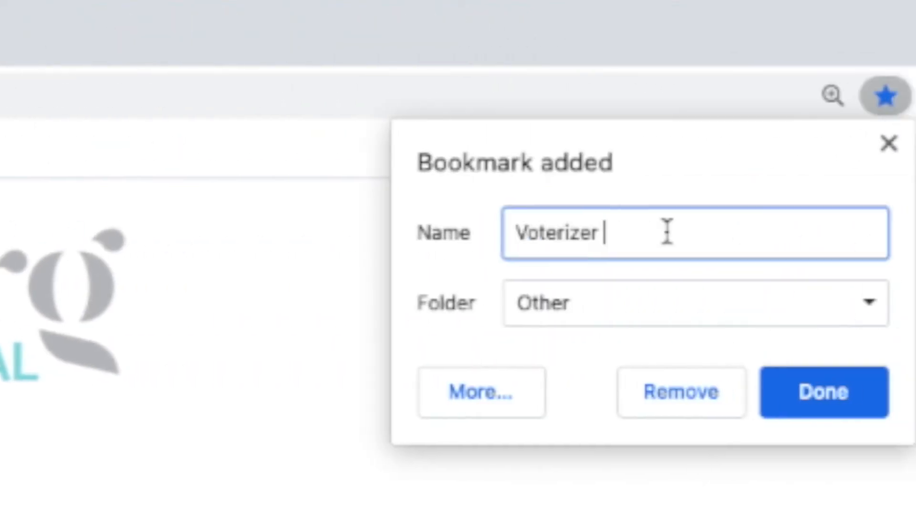
pyautogui.write('TEST')
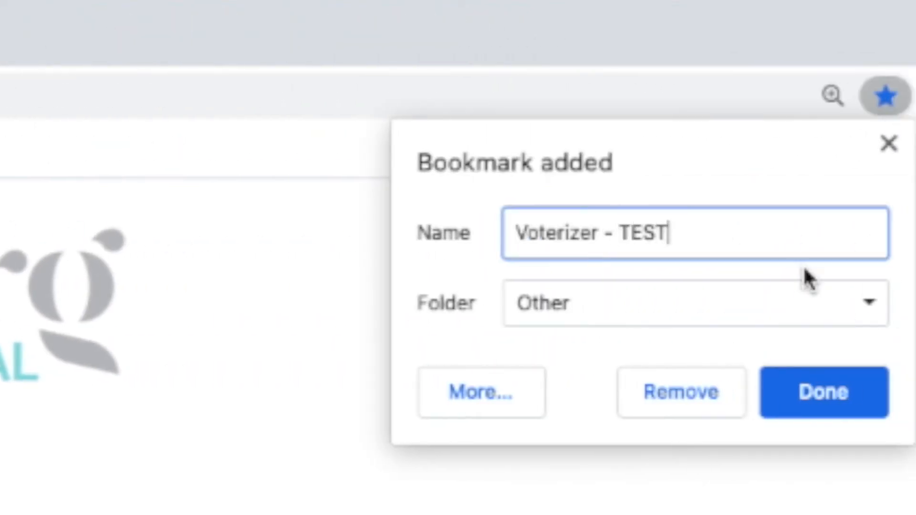
pyautogui.click(873, 306)
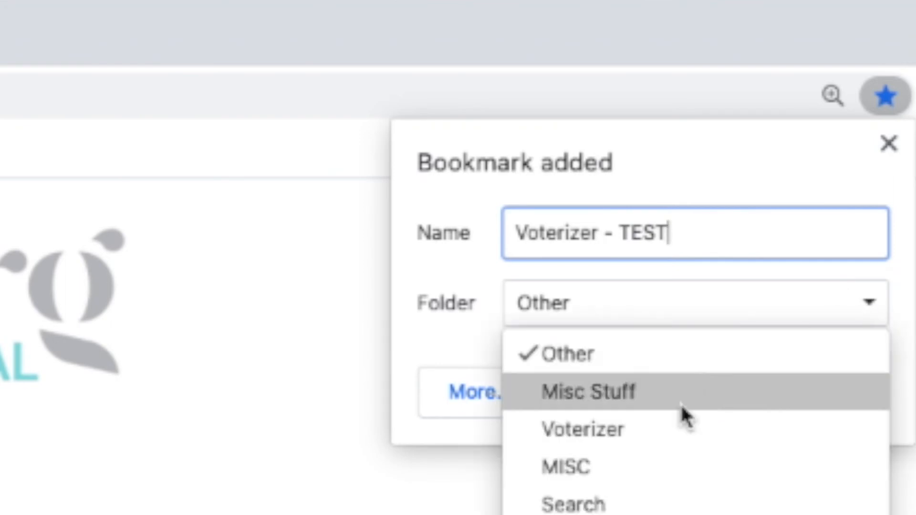
pyautogui.click(657, 432)
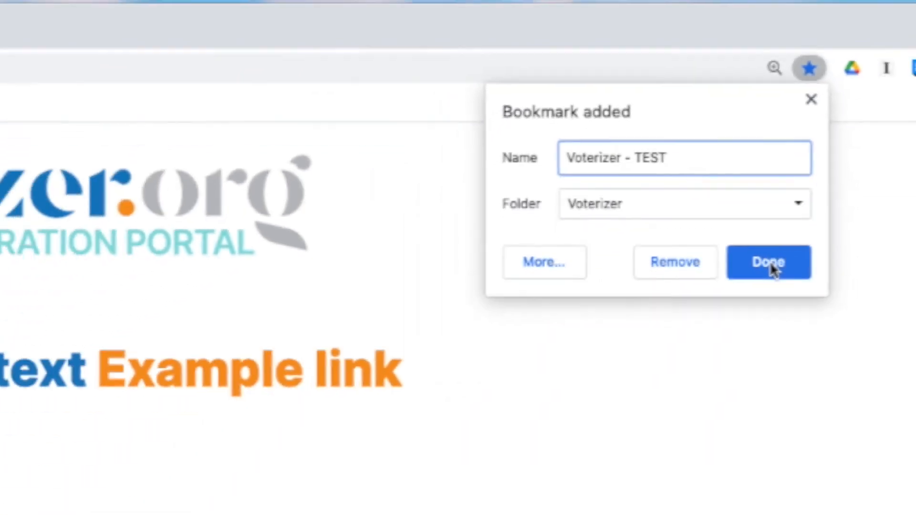
pyautogui.click(826, 391)
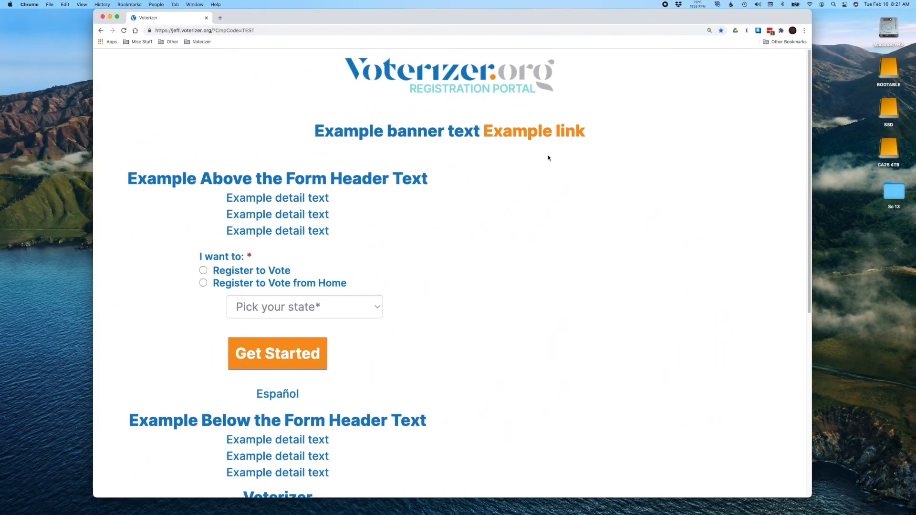
# Start the public form with Register to Vote, state Alabama and county Butler(Alabama).
pyautogui.click(203, 272)
pyautogui.click(377, 310)
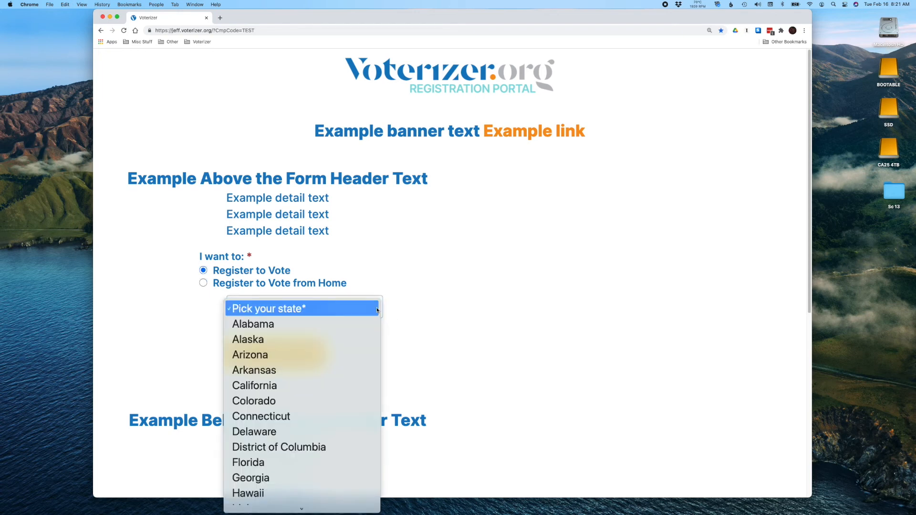
pyautogui.click(358, 326)
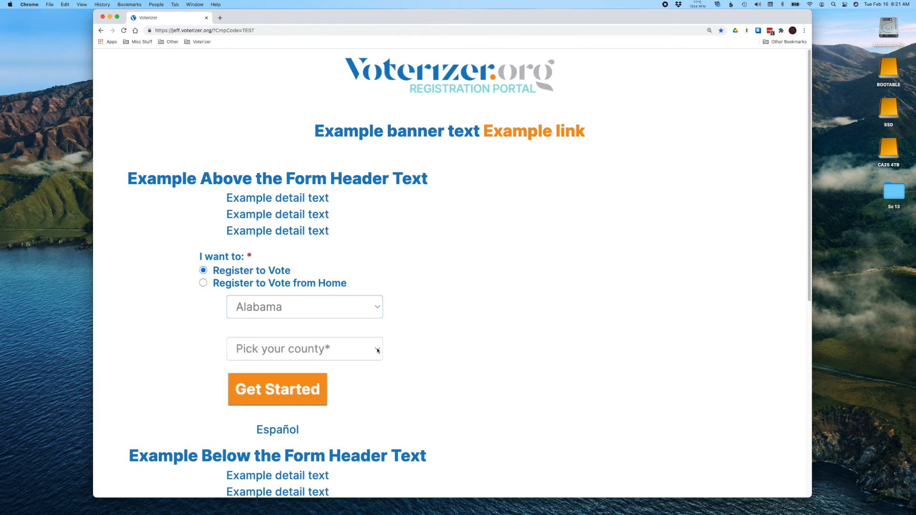
pyautogui.click(378, 351)
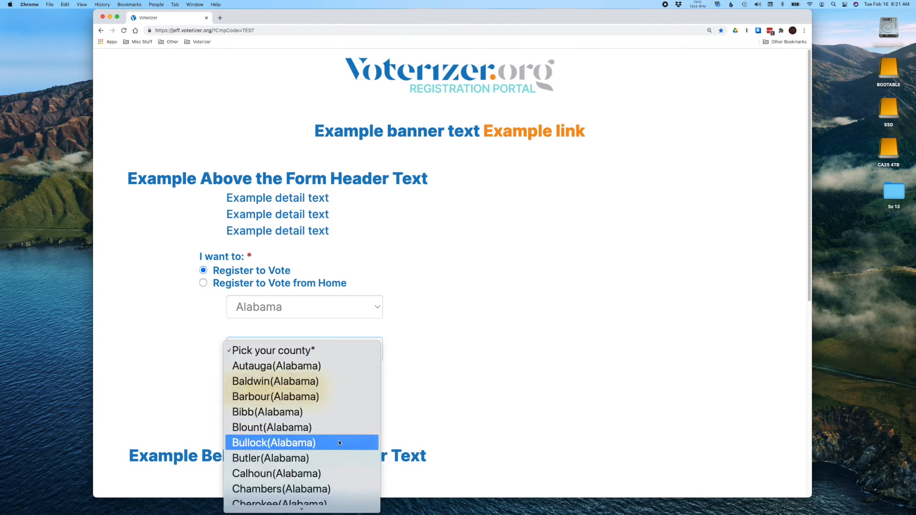
pyautogui.click(330, 458)
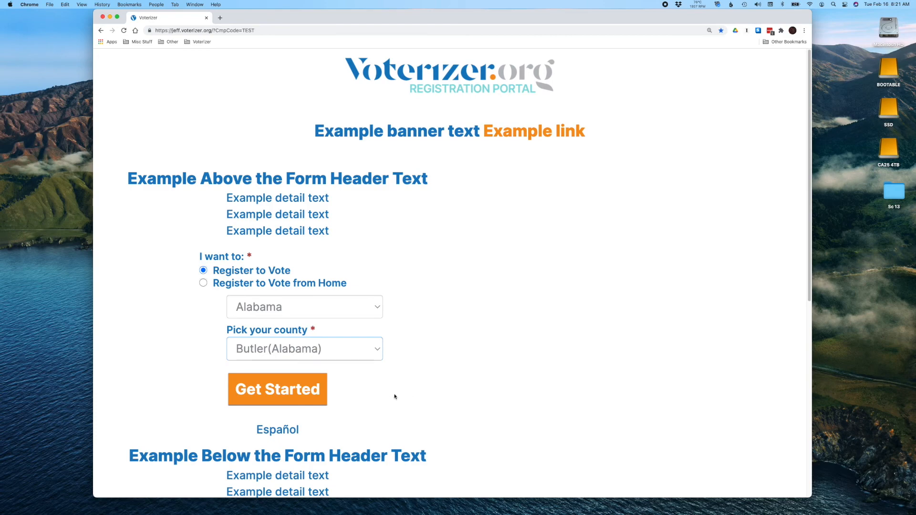
pyautogui.click(301, 394)
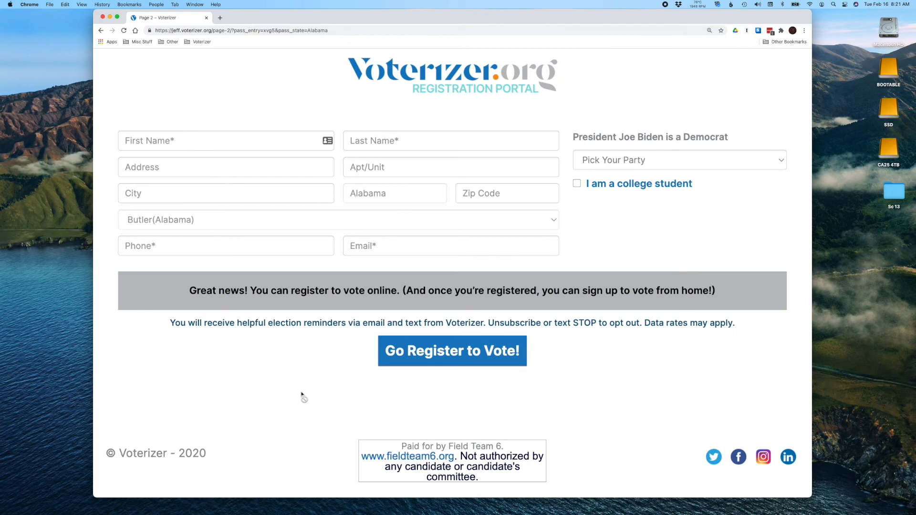
# Submit the voter details with Democratic as the party, and close the Alabama registration site to return to the end page.
pyautogui.click(782, 162)
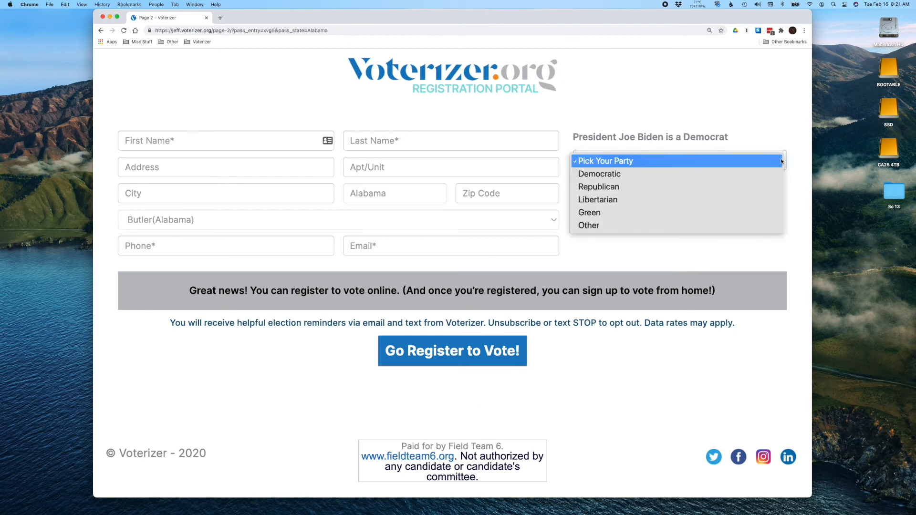
pyautogui.click(753, 179)
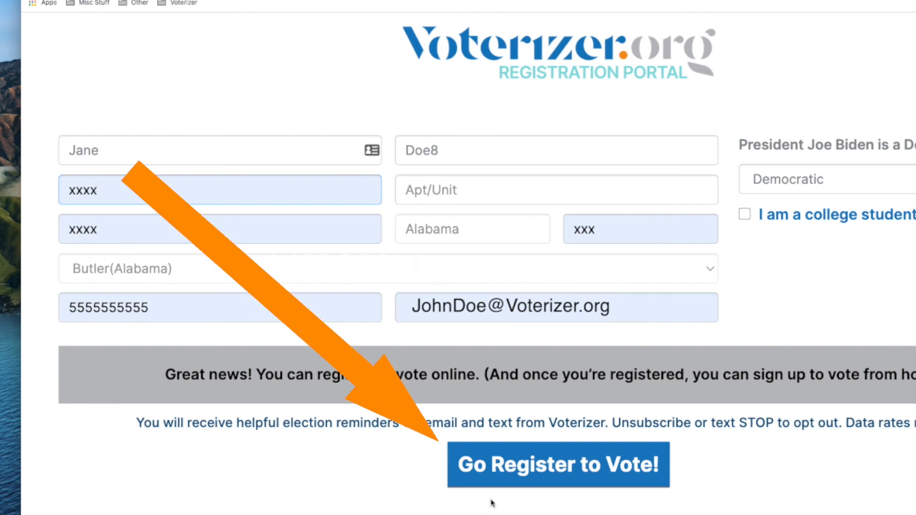
pyautogui.click(496, 470)
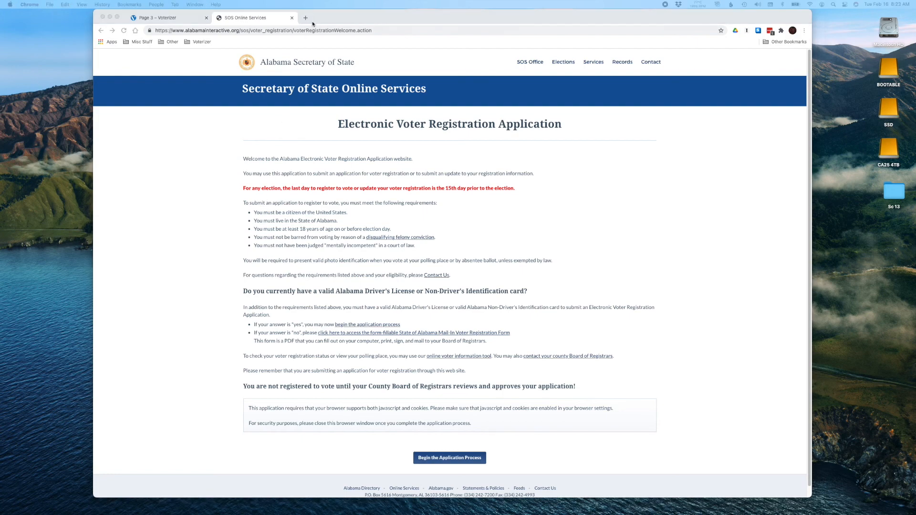
pyautogui.click(292, 18)
pyautogui.click(292, 18)
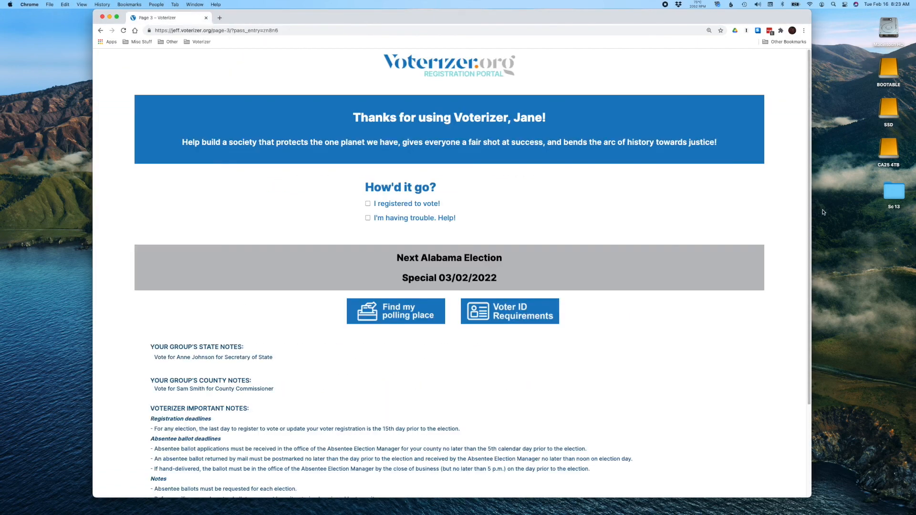